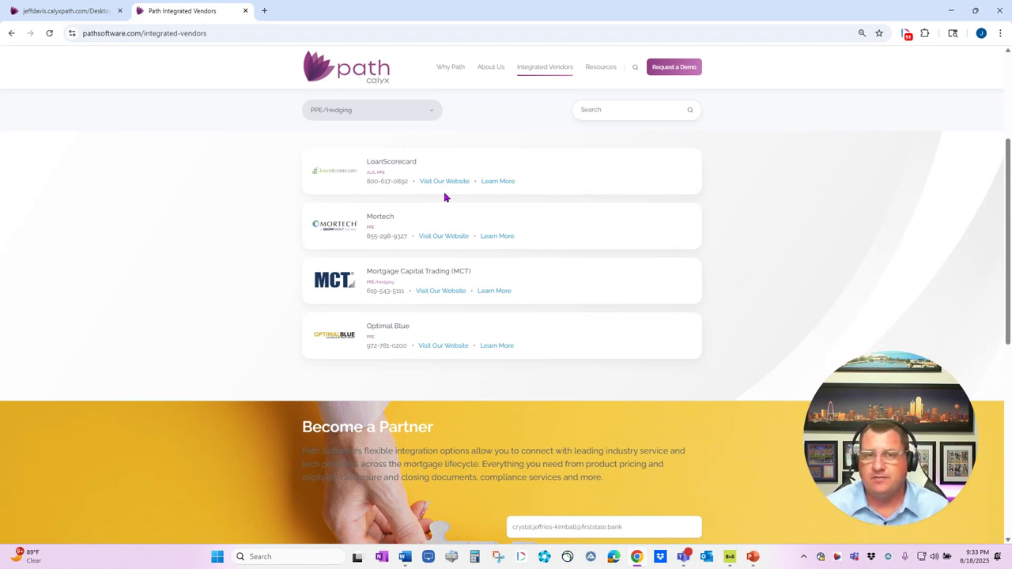
# Switch to the loan file in Calyx Path and open its Quote page
pyautogui.click(83, 16)
pyautogui.doubleClick(119, 198)
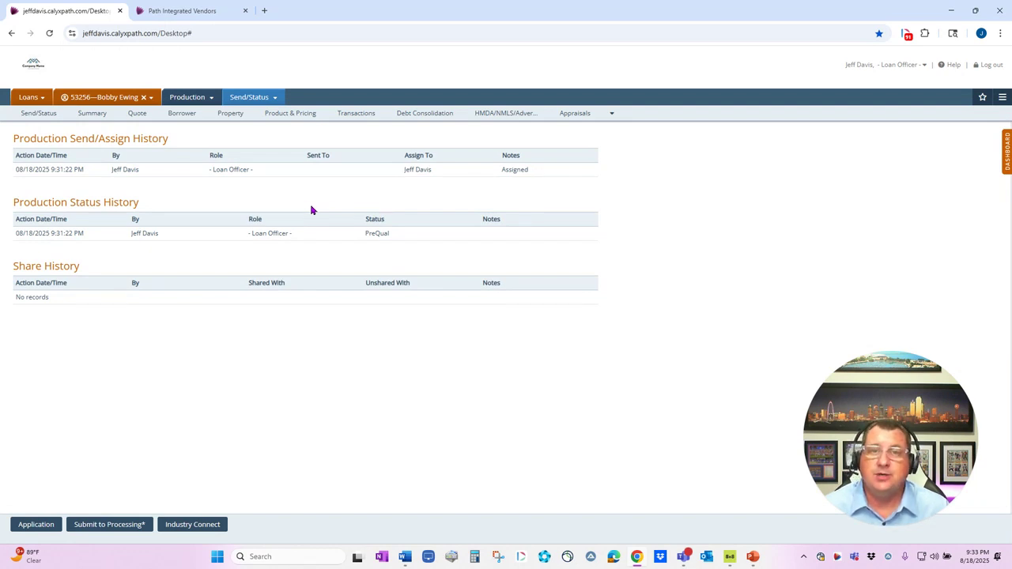
pyautogui.click(139, 115)
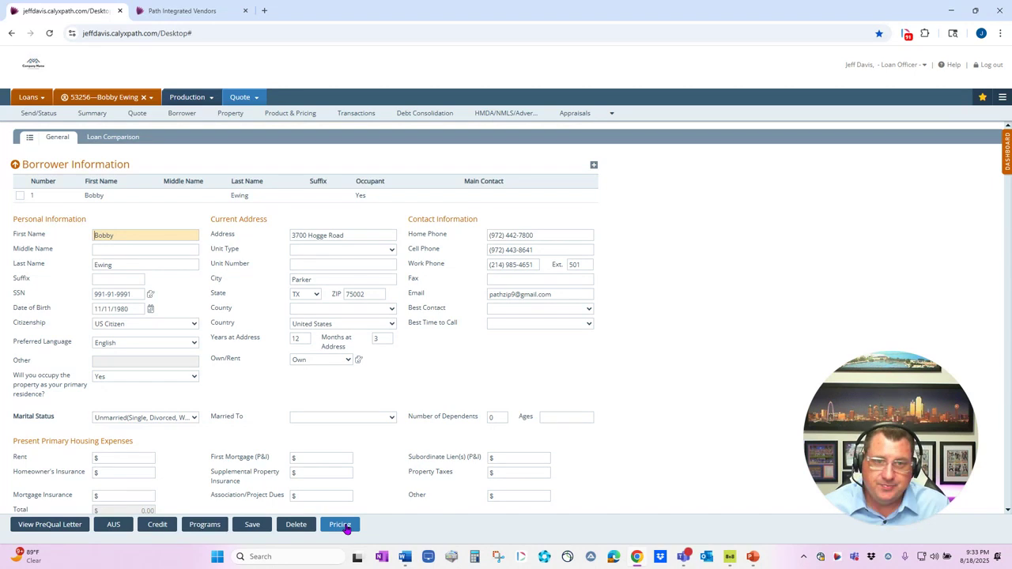
# Review the loan, product, mortgage insurance and rate adjustment sections of the Product & Pricing page, plus the available lock pages
pyautogui.click(281, 116)
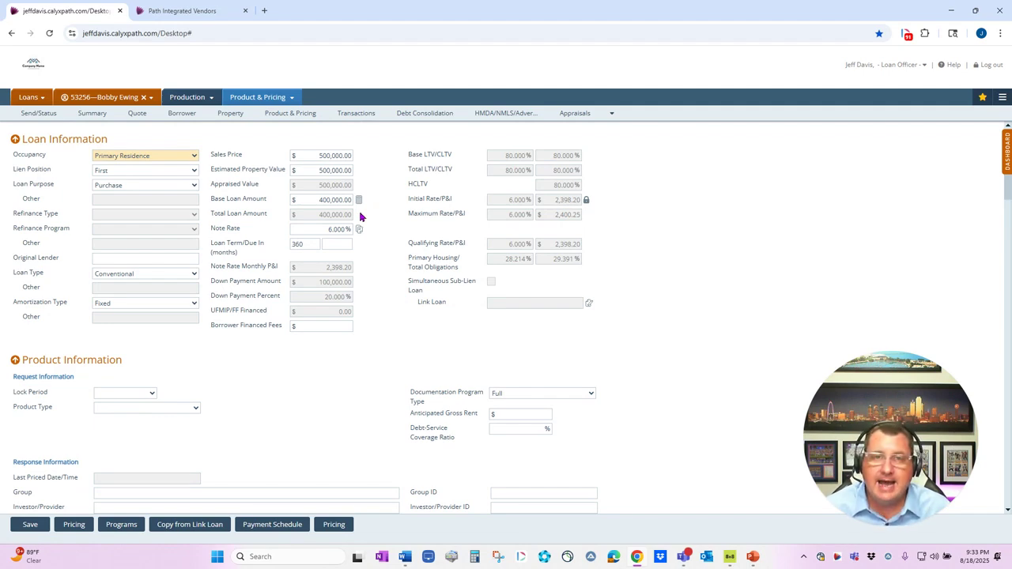
pyautogui.scroll(-2, 359, 280)
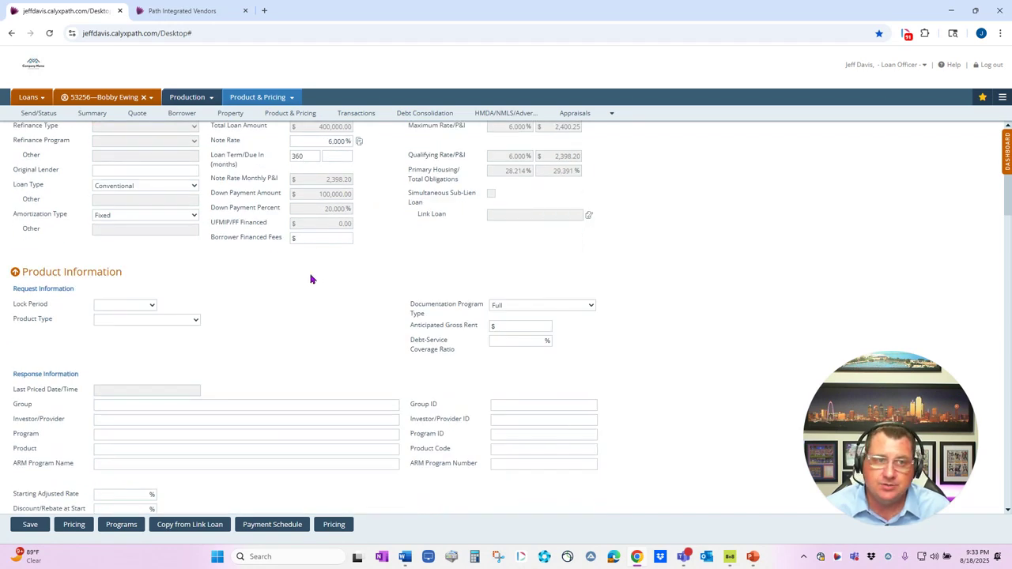
pyautogui.scroll(-5, 277, 277)
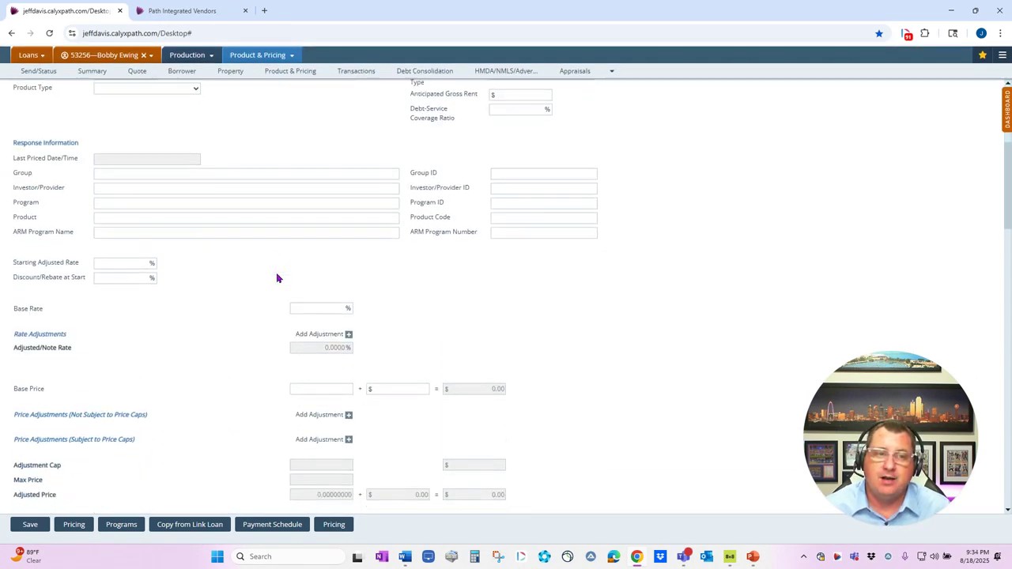
pyautogui.scroll(-6, 277, 277)
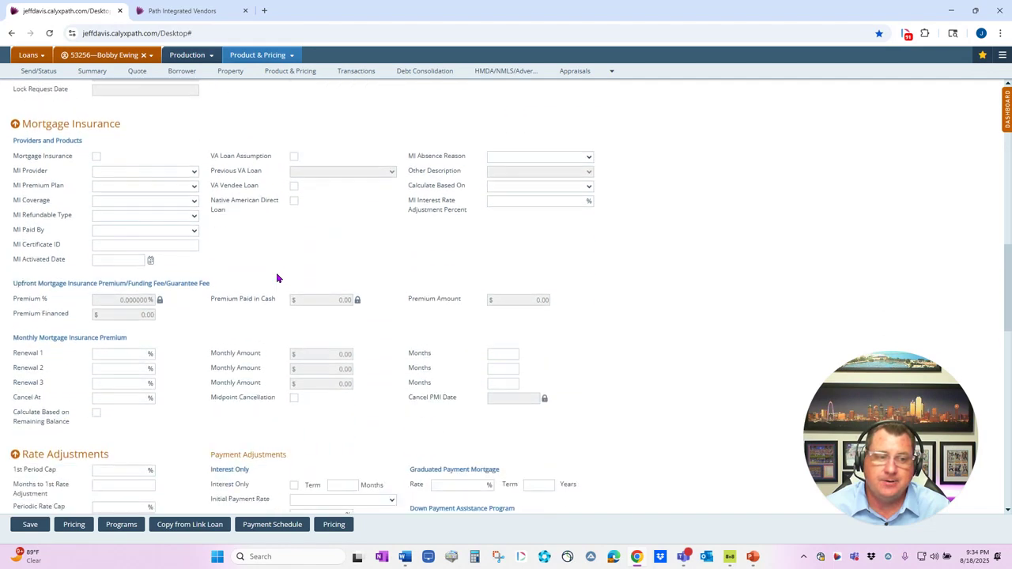
pyautogui.scroll(-2, 277, 277)
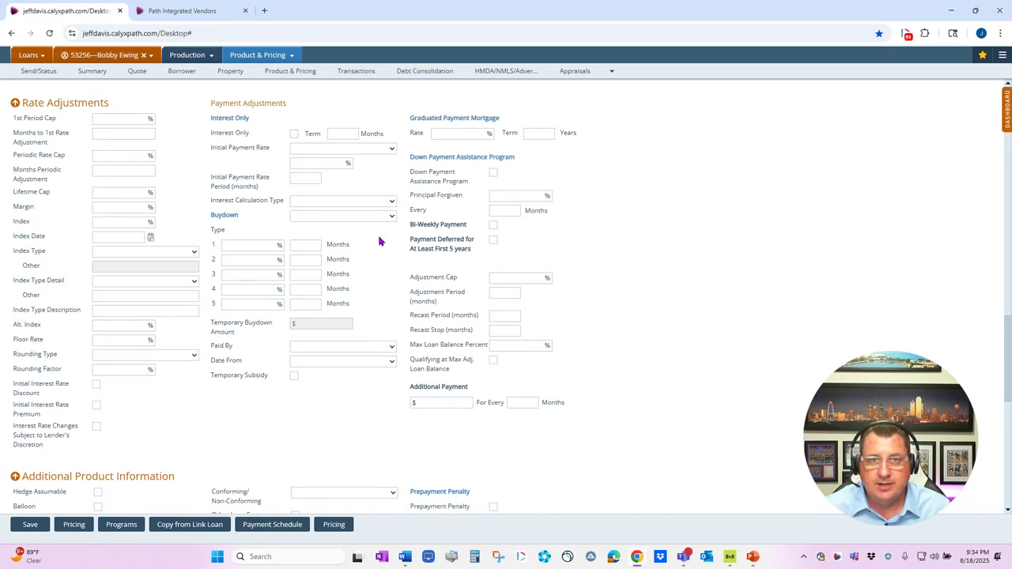
pyautogui.click(190, 57)
pyautogui.moveTo(180, 89)
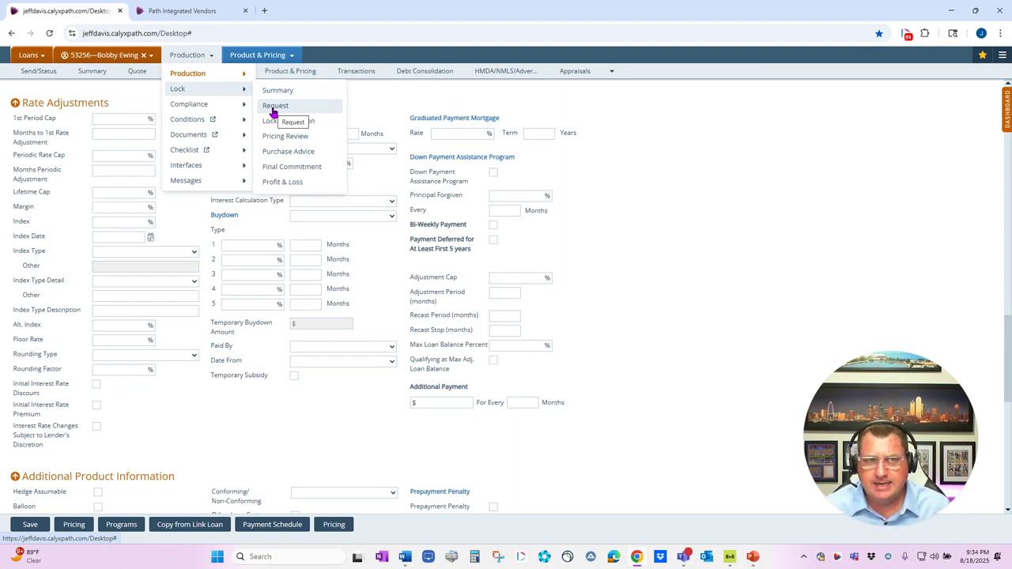
# Return to the loan's Quote page and go to its Programs & Pricing section
pyautogui.click(136, 72)
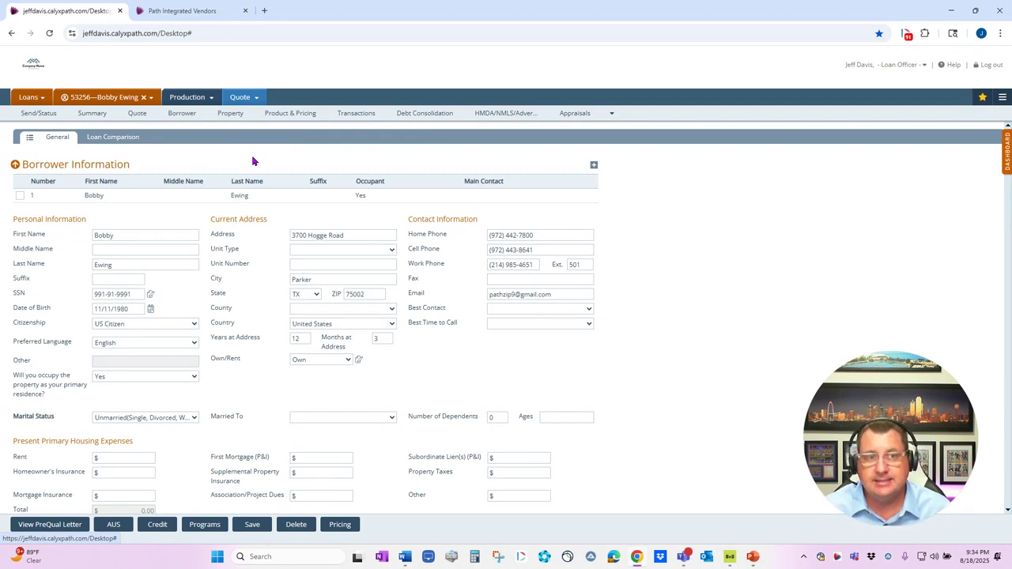
pyautogui.click(29, 138)
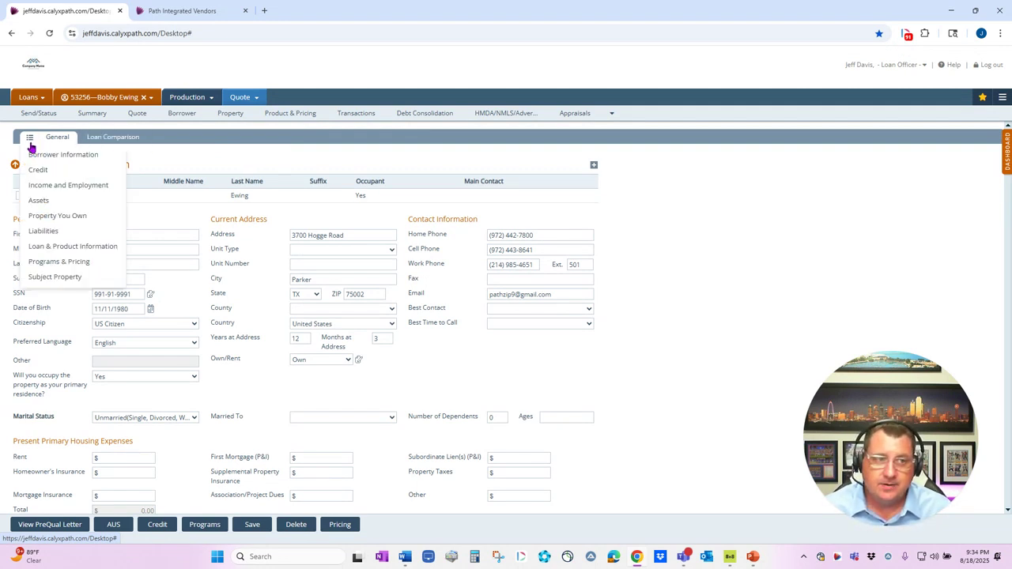
pyautogui.click(46, 265)
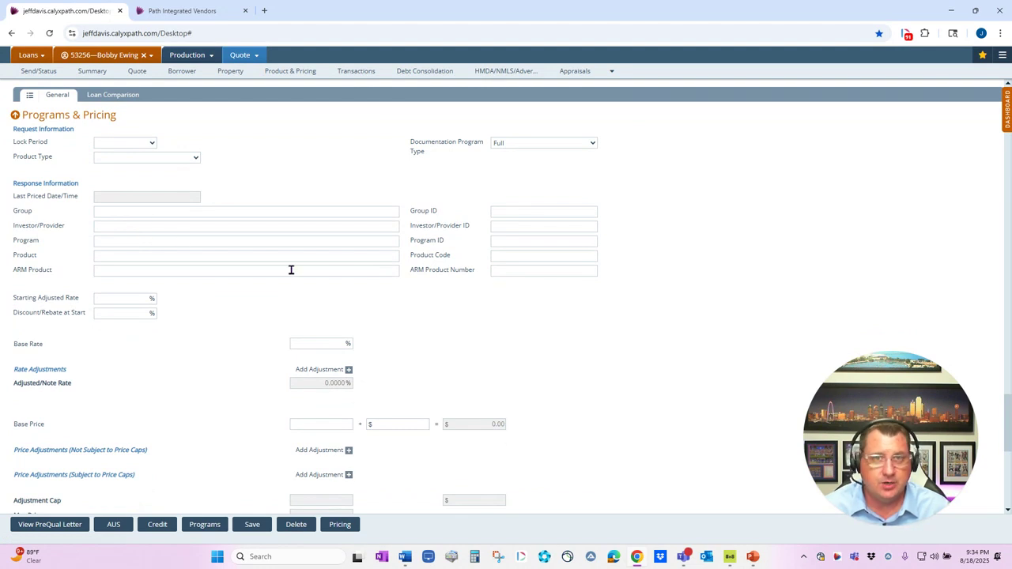
# Run a pricing product search and start an eligibility check for Zenly Demo Bank's FNMA DU 30 Yr Fixed product
pyautogui.click(340, 524)
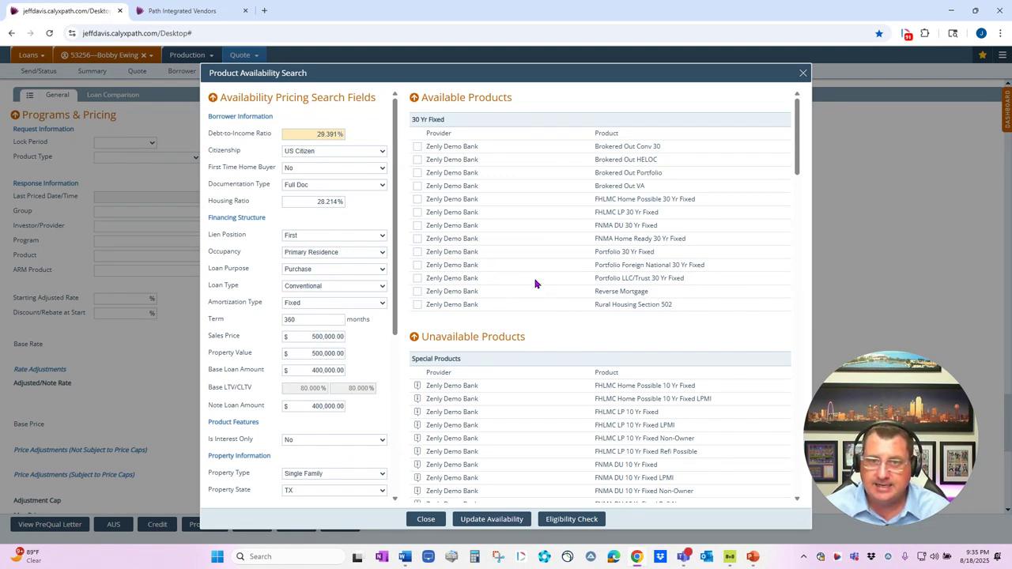
pyautogui.click(417, 226)
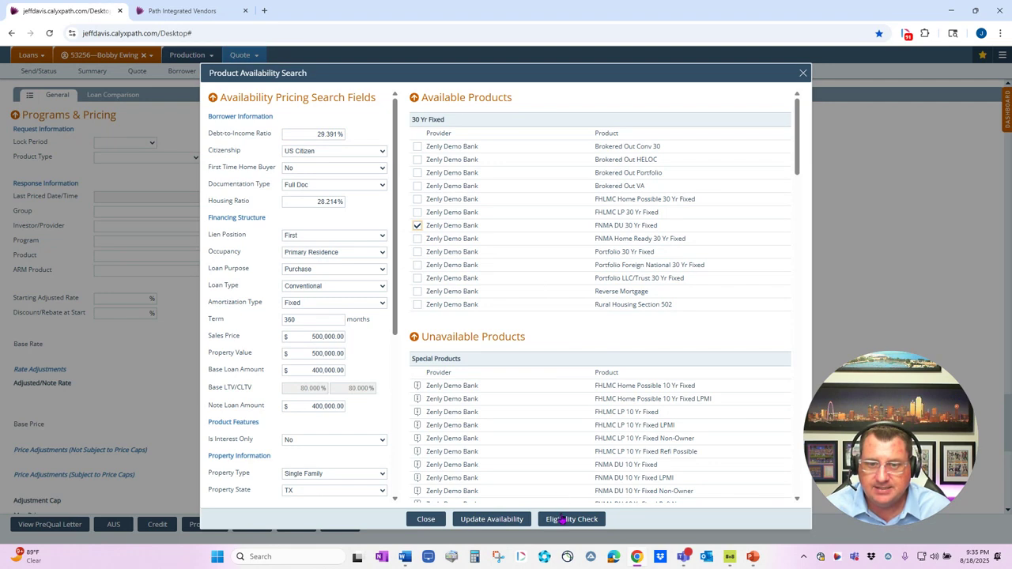
pyautogui.click(561, 518)
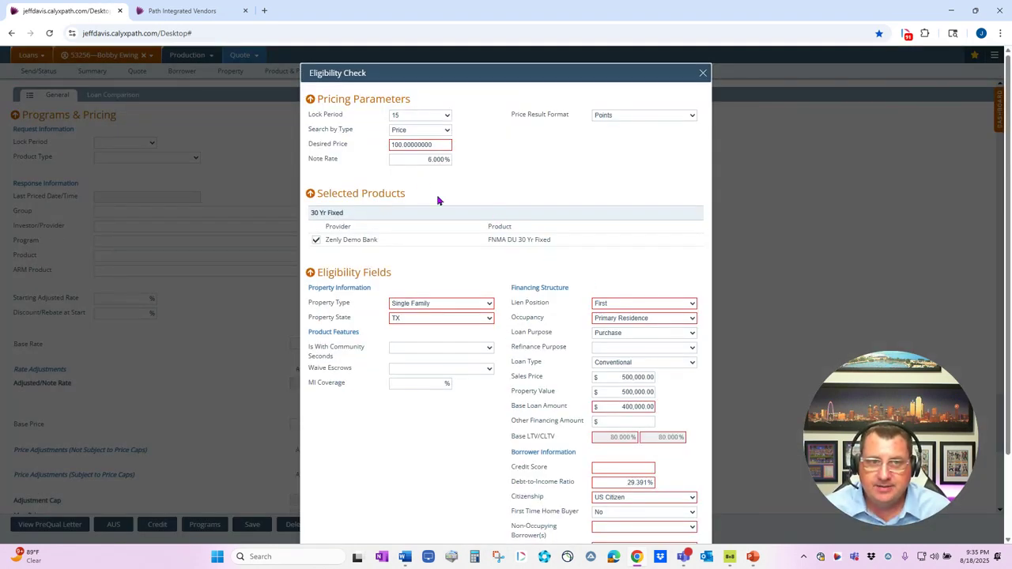
# Set the credit score to 760 and Non-Occupying Borrower(s) to Yes in the eligibility fields, and get pricing
pyautogui.scroll(-1, 606, 318)
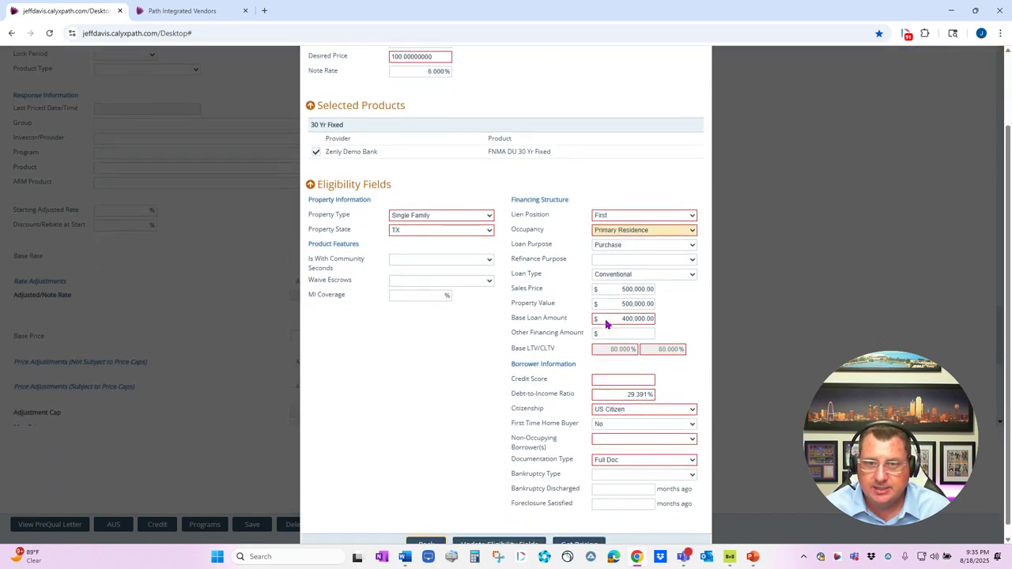
pyautogui.click(637, 380)
pyautogui.click(633, 422)
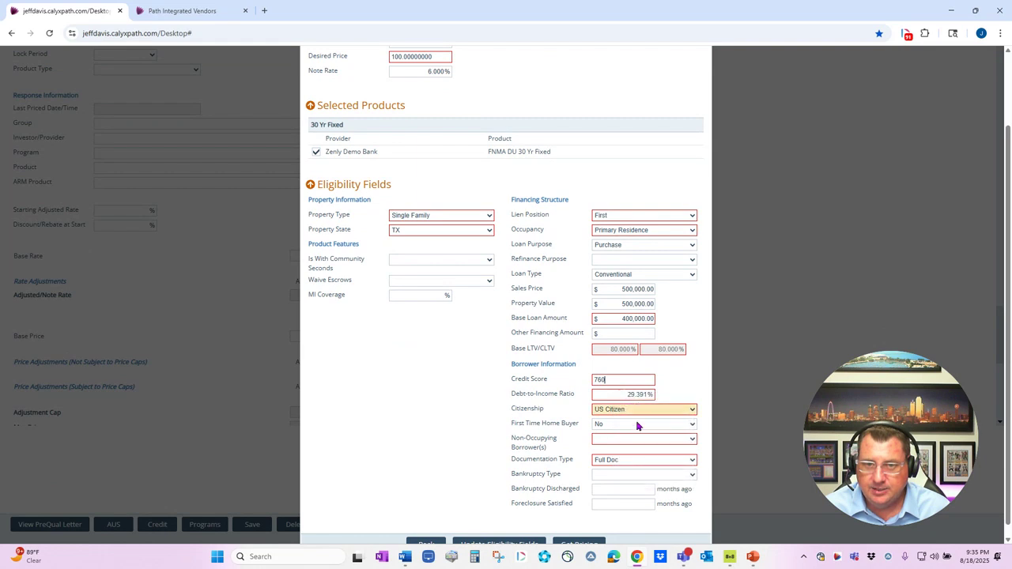
pyautogui.click(618, 443)
pyautogui.click(605, 465)
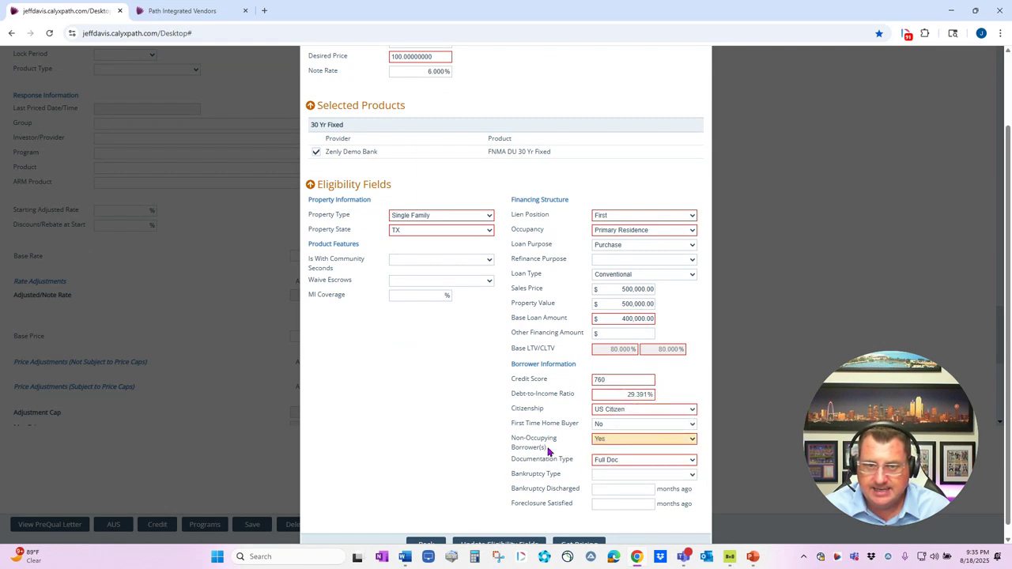
pyautogui.scroll(-1, 569, 458)
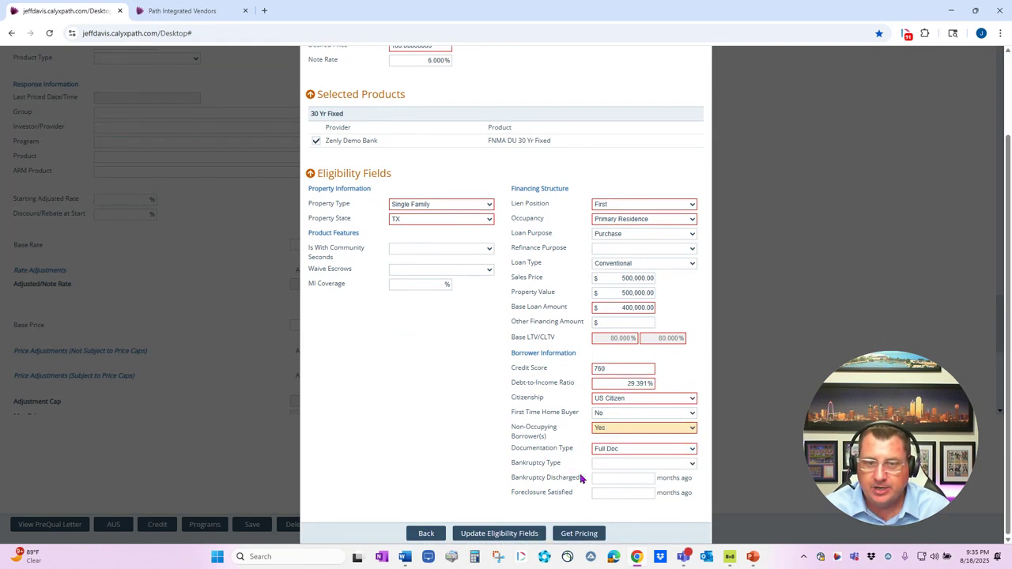
pyautogui.click(578, 533)
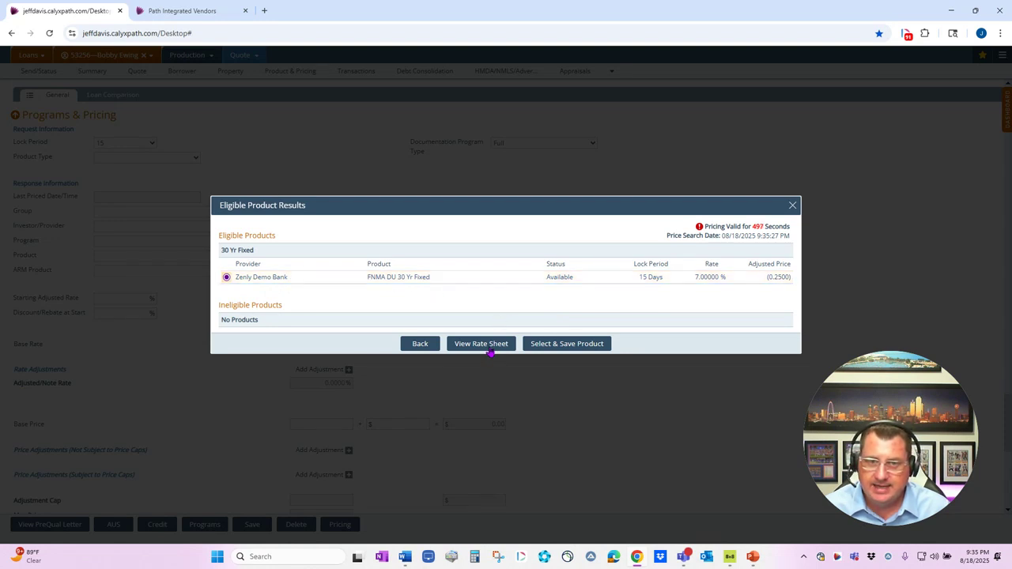
# Save the eligible FNMA DU 30 Yr Fixed pricing to the loan using its rate sheet and show it under Programs & Pricing
pyautogui.click(488, 344)
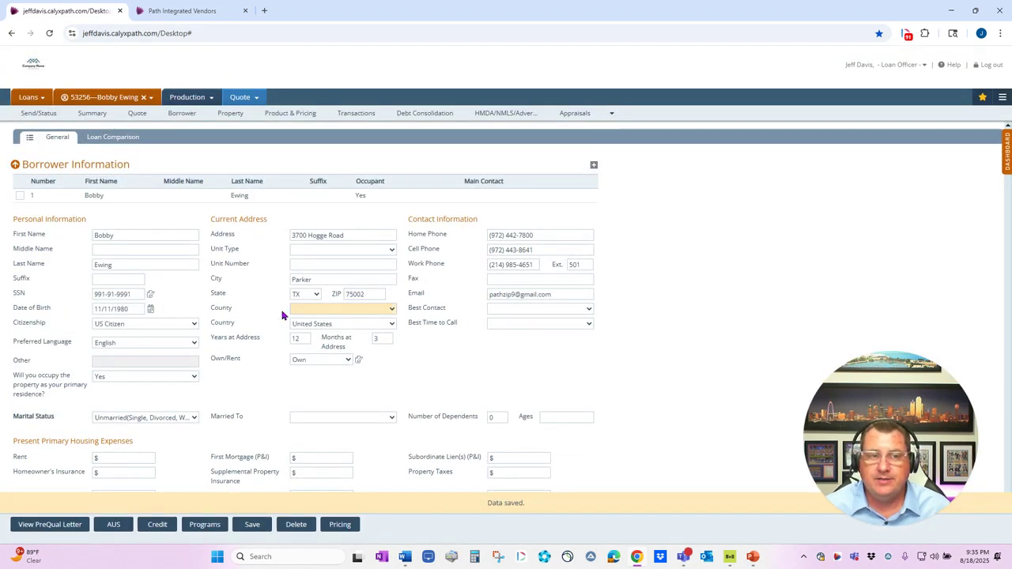
pyautogui.click(30, 137)
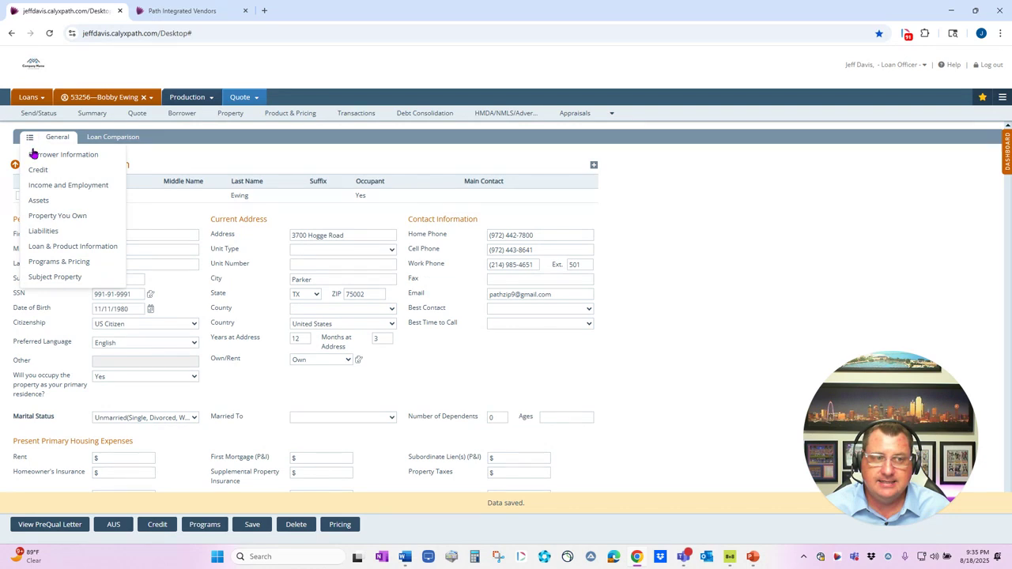
pyautogui.click(52, 262)
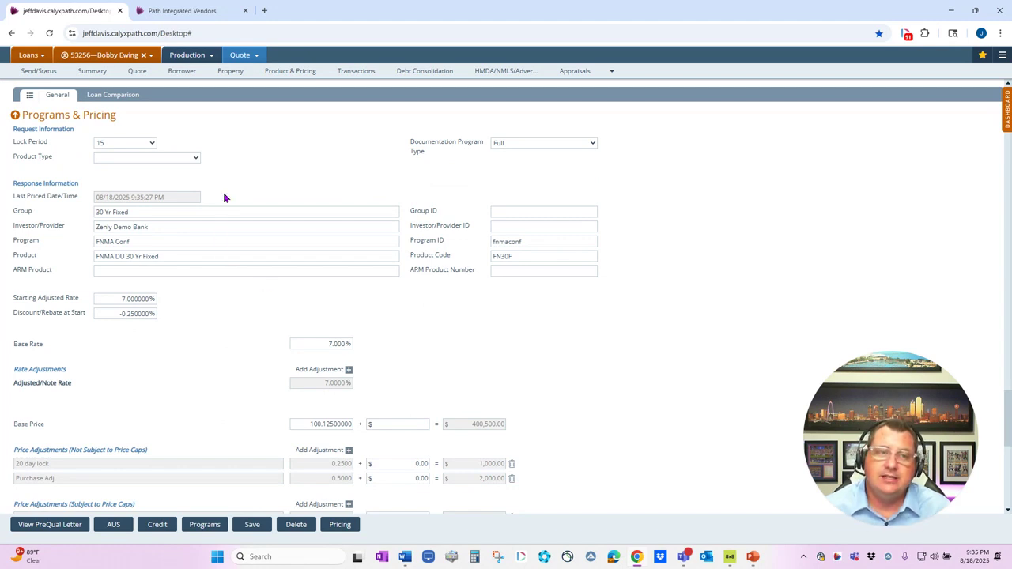
# Open the loan's lock request page and set the lock channel to Manual and the request type to Initial
pyautogui.click(183, 62)
pyautogui.moveTo(181, 89)
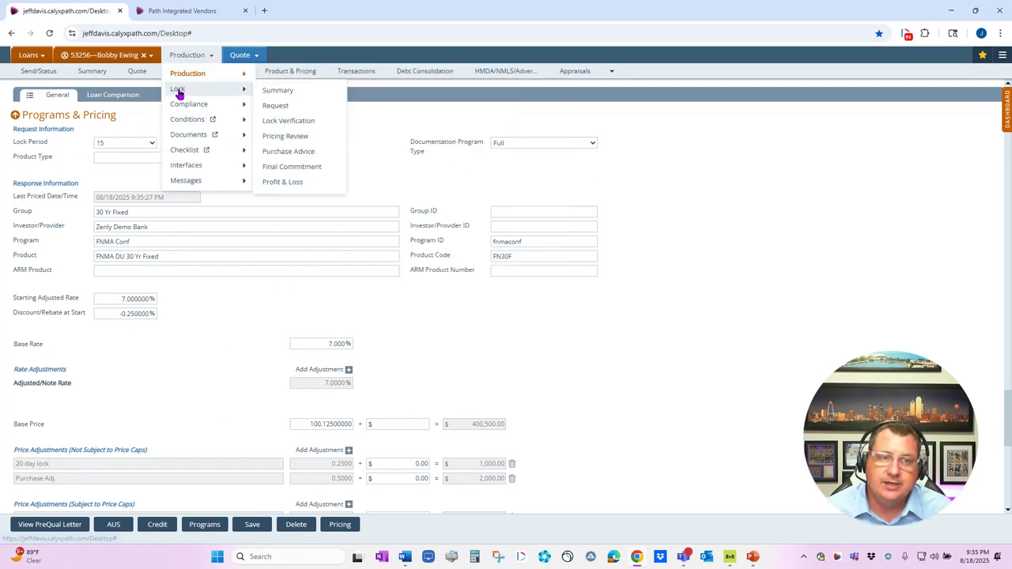
pyautogui.click(269, 105)
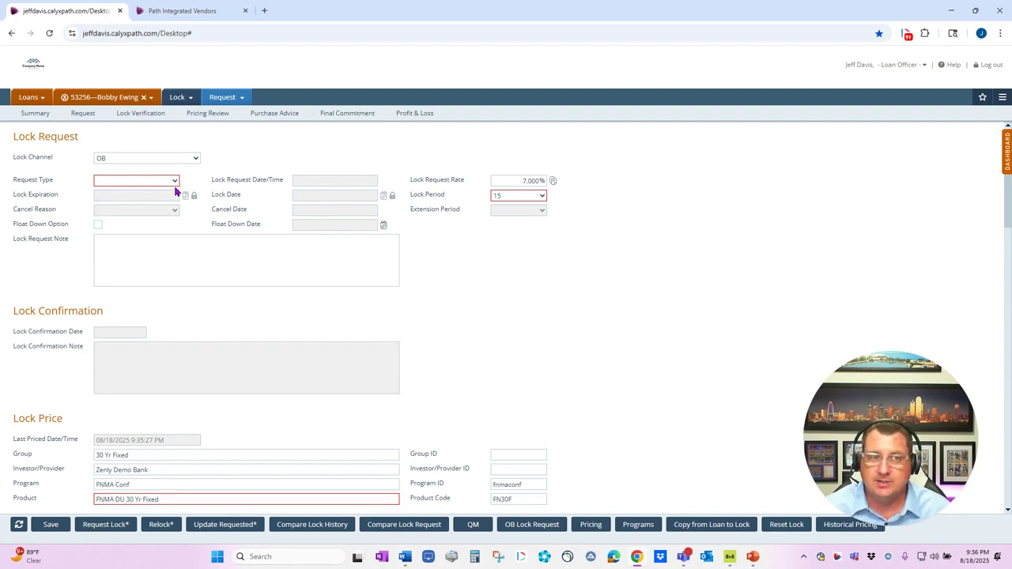
pyautogui.click(144, 160)
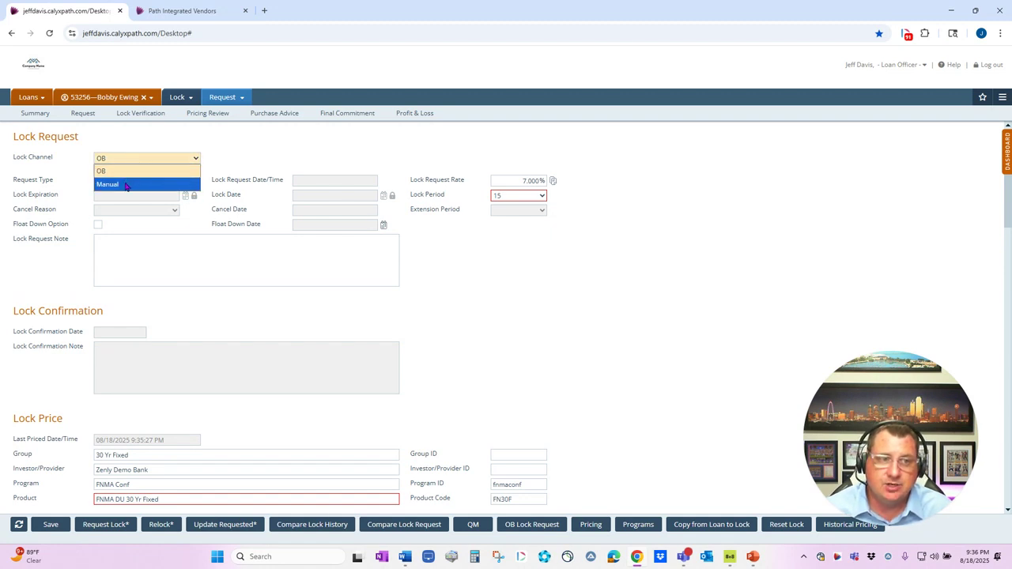
pyautogui.click(124, 185)
pyautogui.click(124, 181)
pyautogui.click(110, 193)
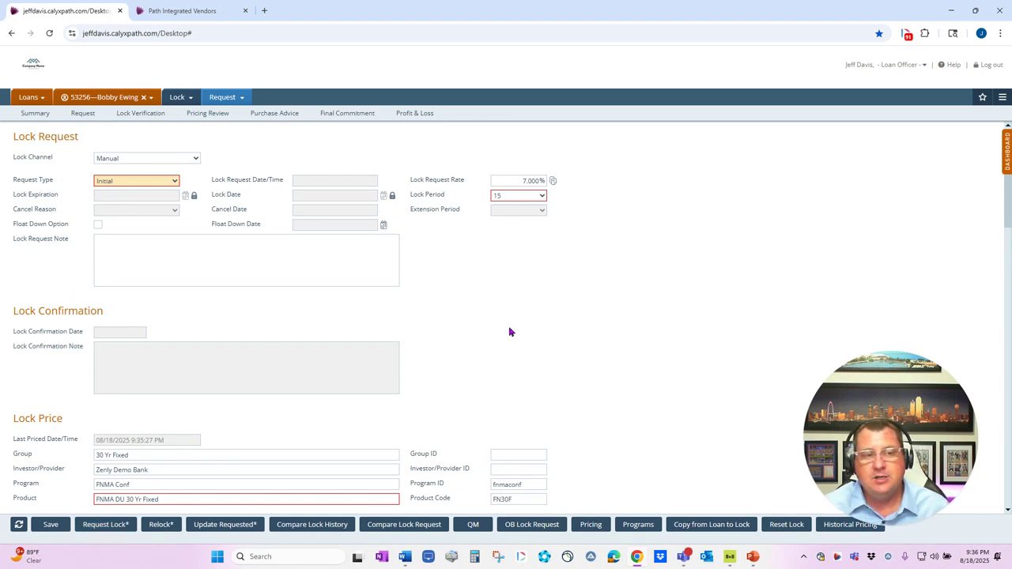
# Review the lock price, pricing parameters and rate and price adjustments on the lock request
pyautogui.scroll(-2, 494, 332)
pyautogui.scroll(-2, 494, 332)
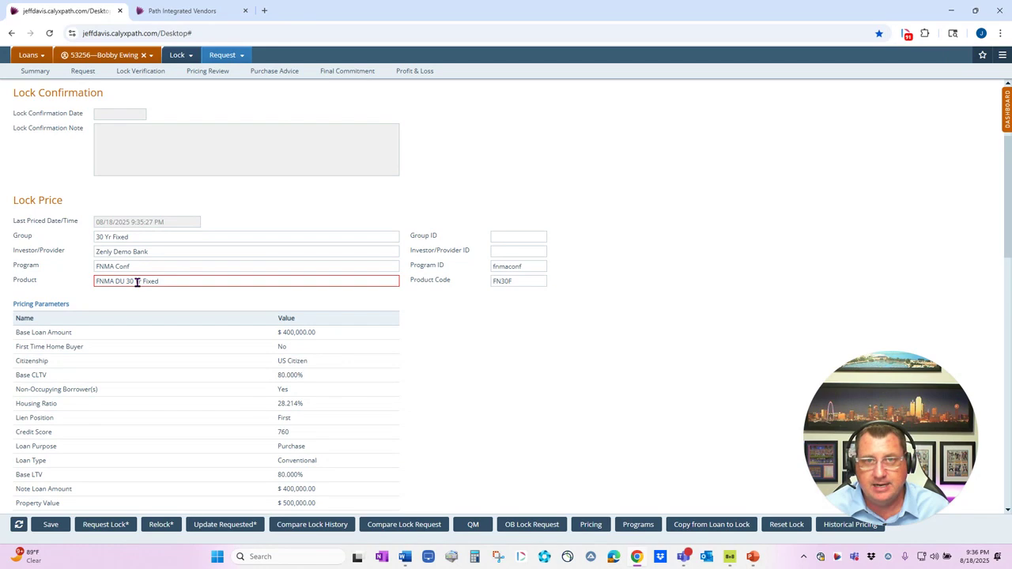
pyautogui.scroll(-3, 136, 285)
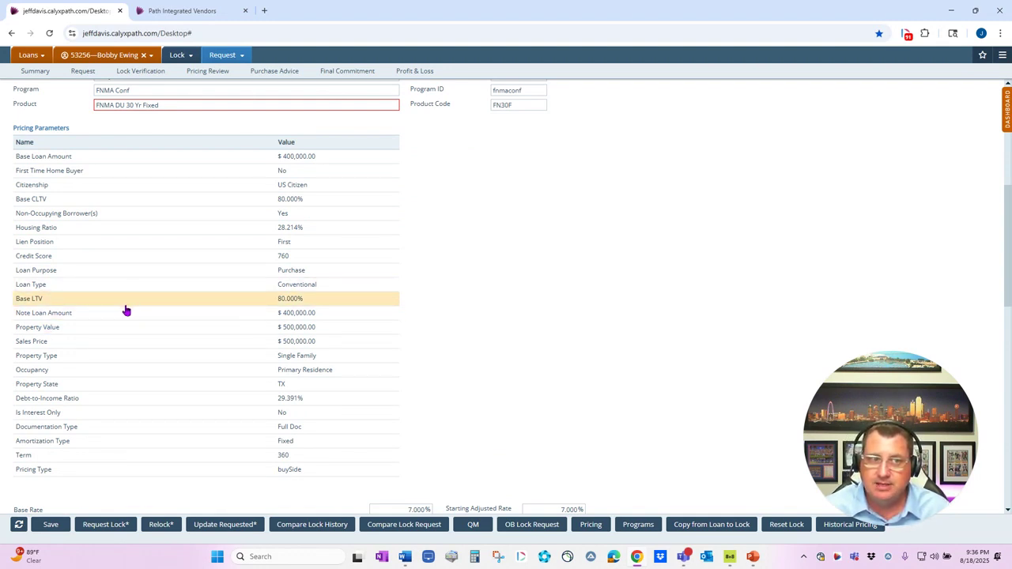
pyautogui.scroll(-1, 119, 321)
pyautogui.scroll(-1, 174, 352)
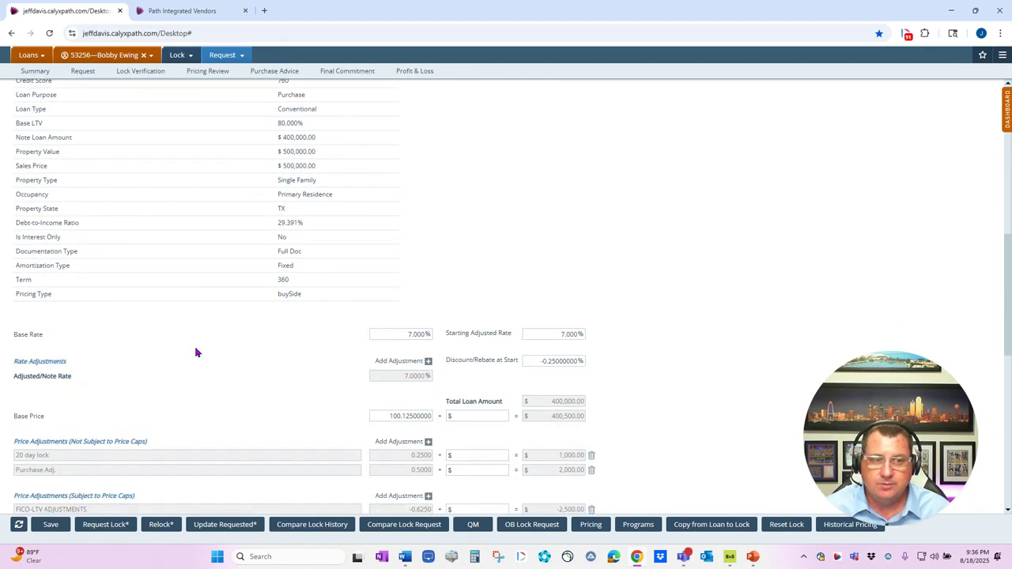
pyautogui.scroll(-2, 197, 352)
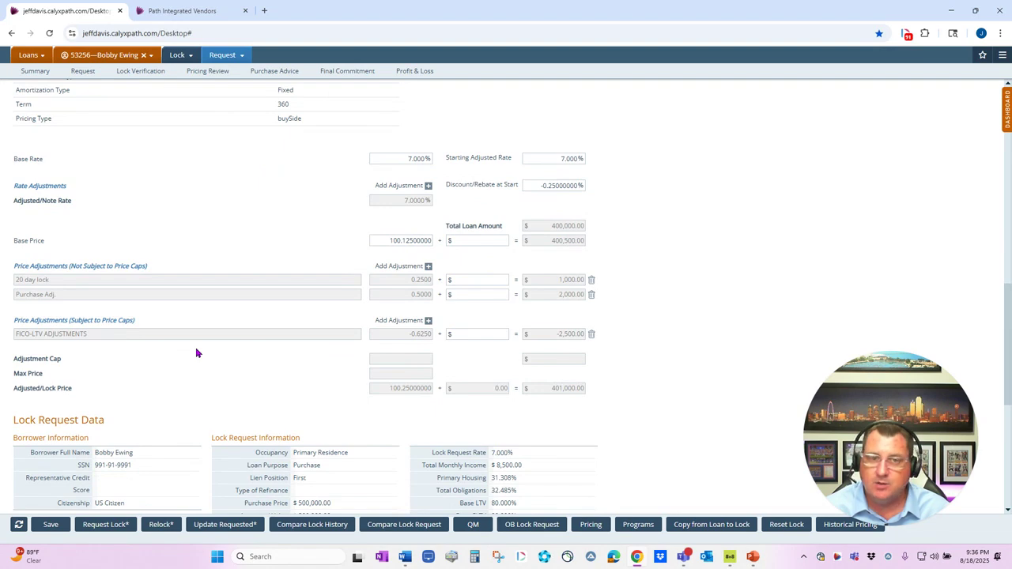
# Submit the lock request with the status note "This is the reason I chose this pricing."
pyautogui.click(105, 525)
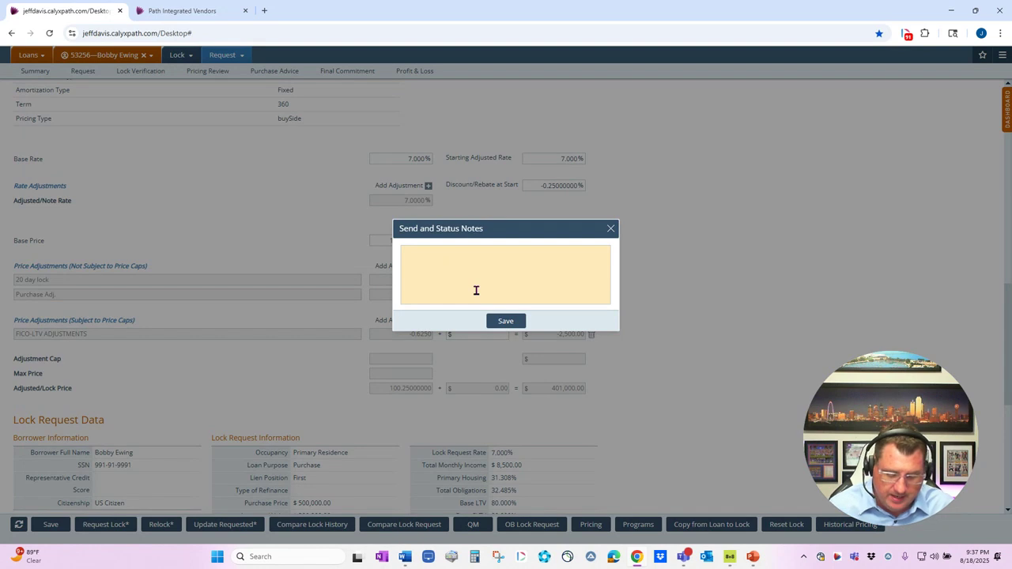
pyautogui.write('This ')
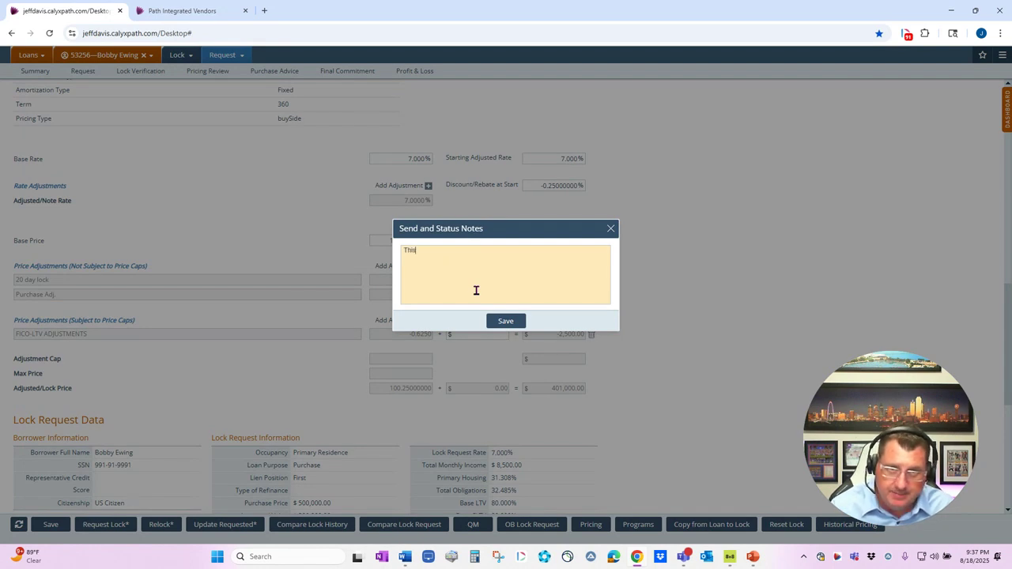
pyautogui.write('is ')
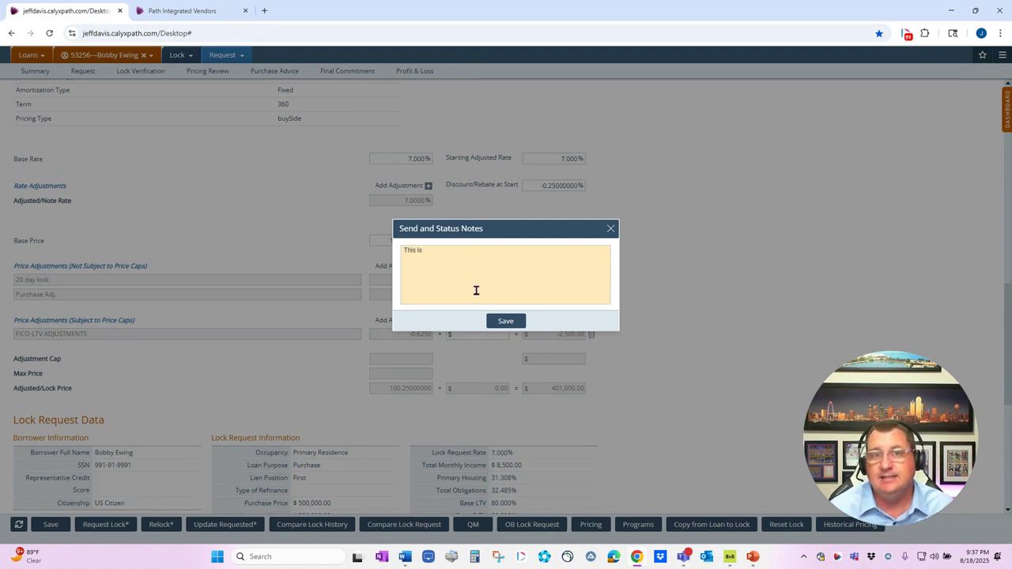
pyautogui.write('the reas')
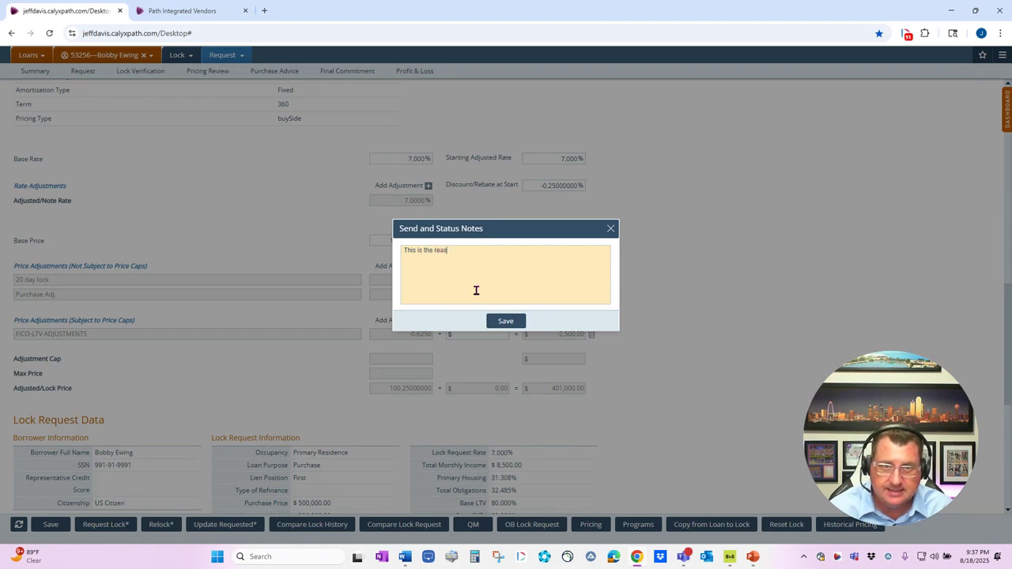
pyautogui.write('on I schose this prioc')
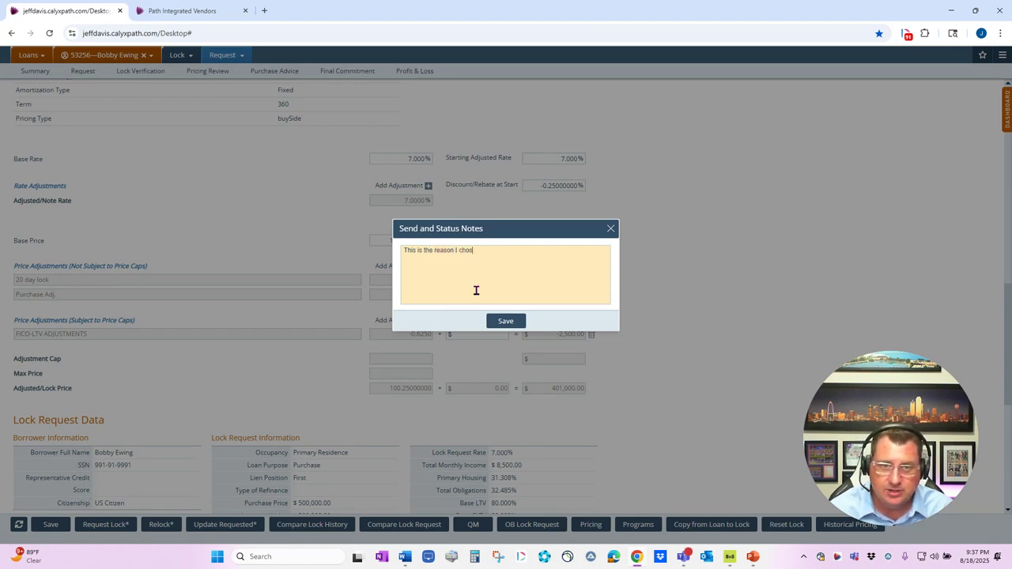
pyautogui.press('BackSpace')
pyautogui.press('BackSpace')
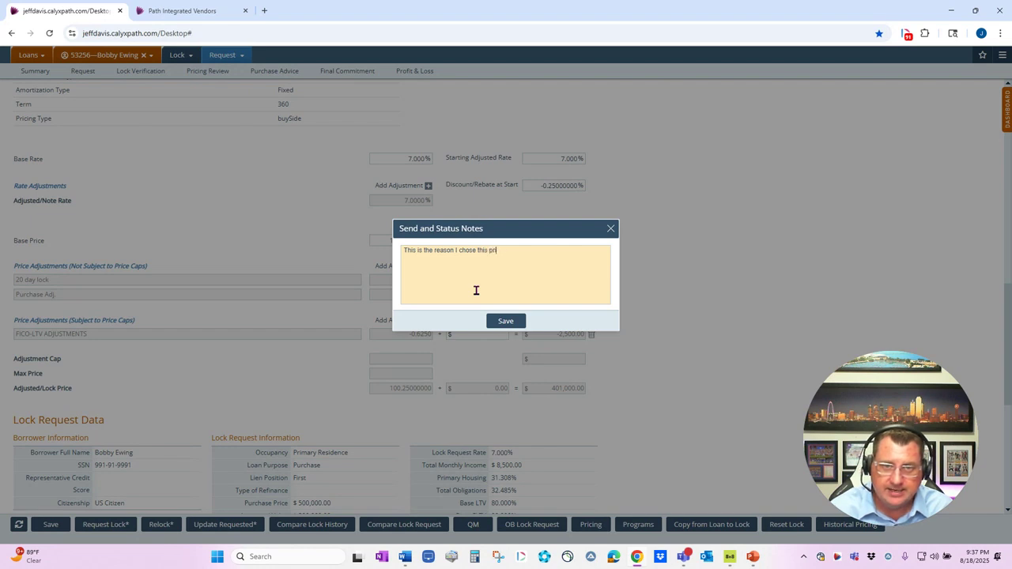
pyautogui.write('cing.')
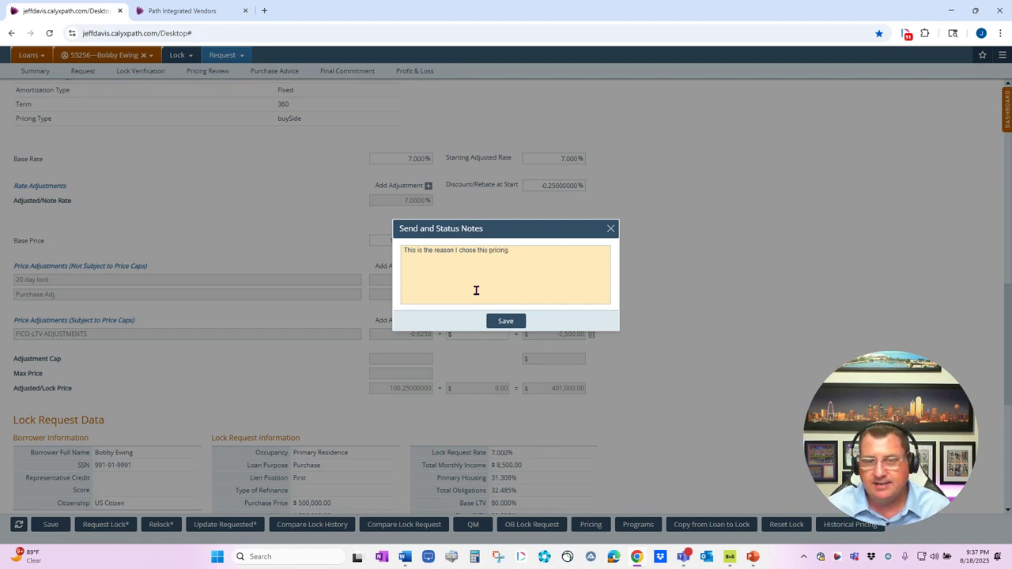
pyautogui.click(508, 321)
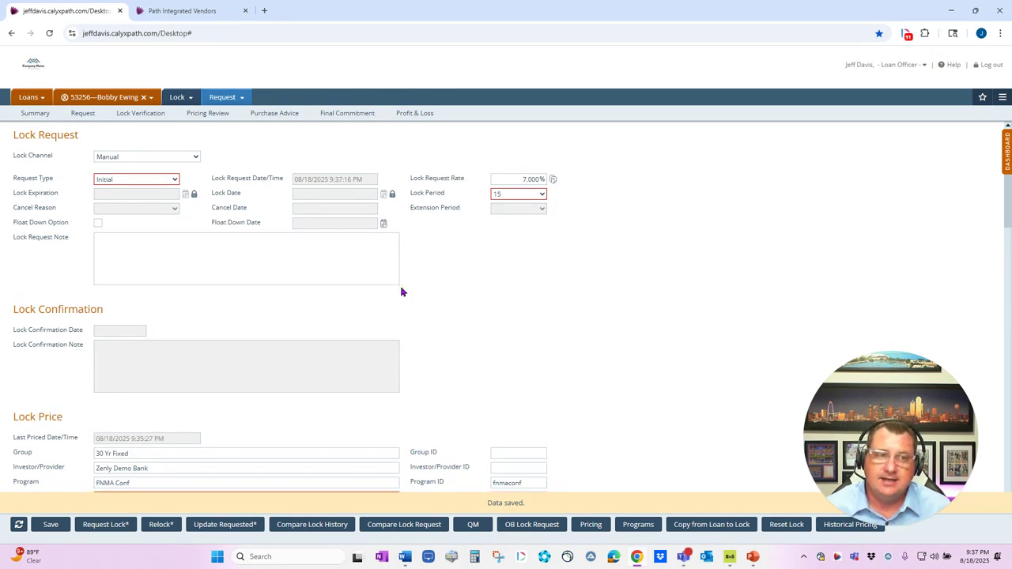
# Check the submitted request's entry in the Lock Status History, including its note, lock period, adjusted rate and lock price
pyautogui.scroll(-3, 401, 291)
pyautogui.scroll(-10, 401, 292)
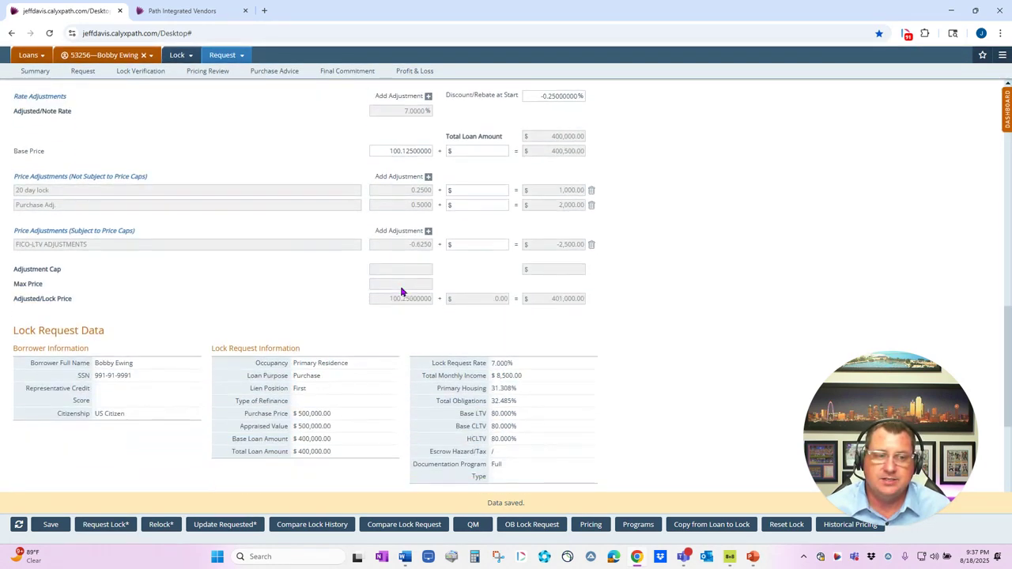
pyautogui.scroll(-1, 401, 289)
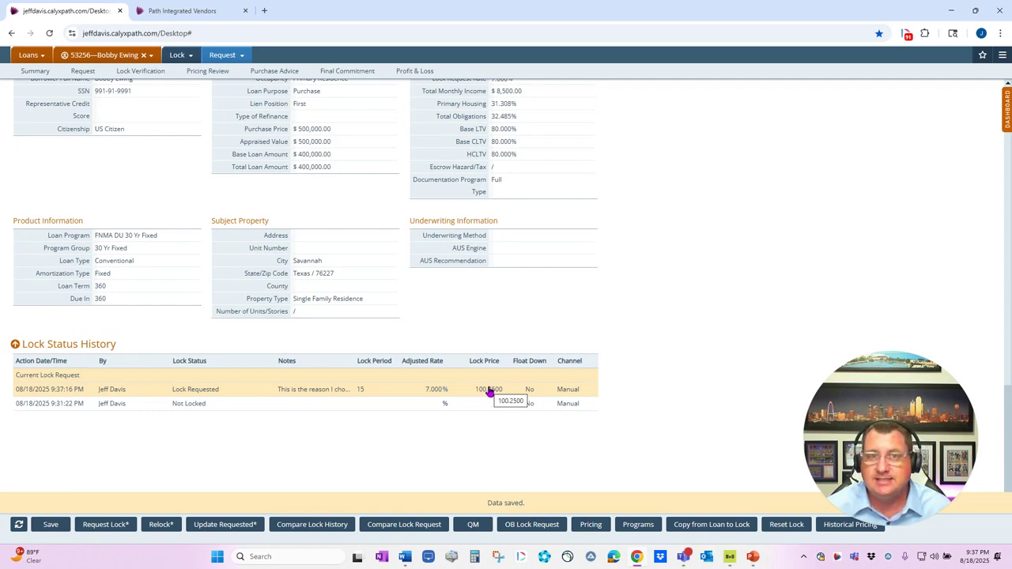
pyautogui.scroll(10, 621, 306)
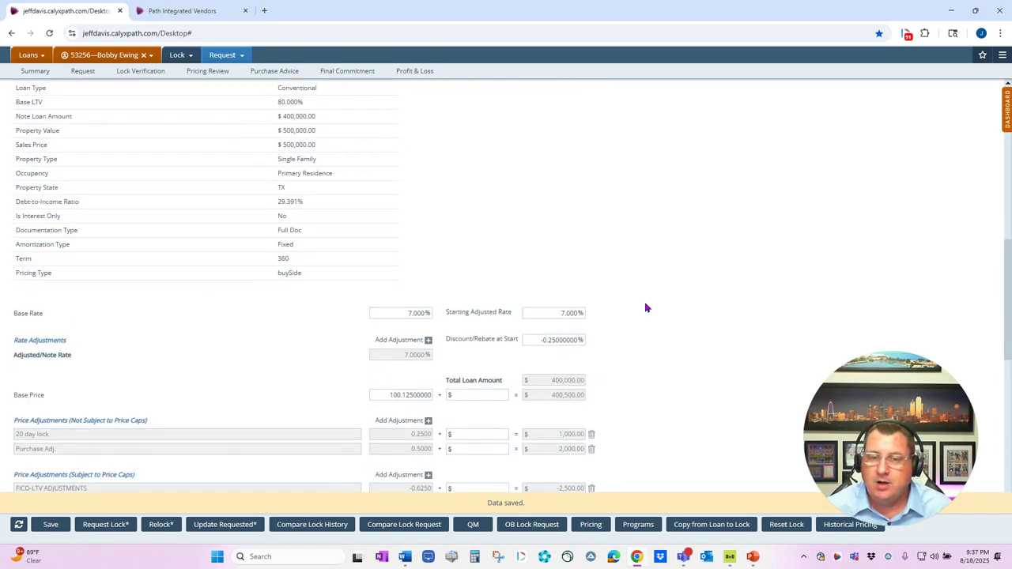
pyautogui.scroll(5, 645, 307)
# Switch to the Lock Desk role and open the requested loan's lock confirmation page from the Role Desk
pyautogui.click(888, 70)
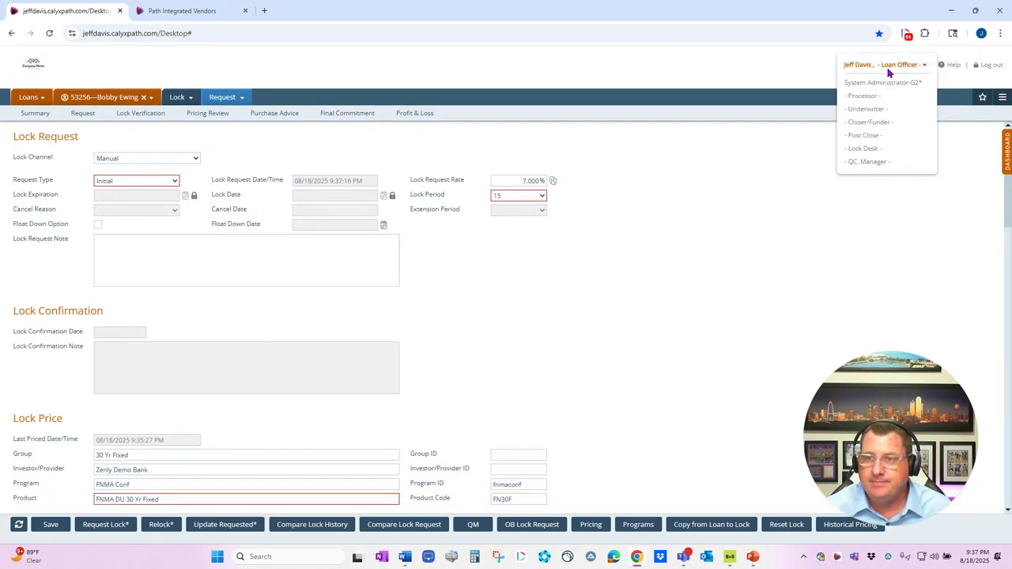
pyautogui.click(869, 150)
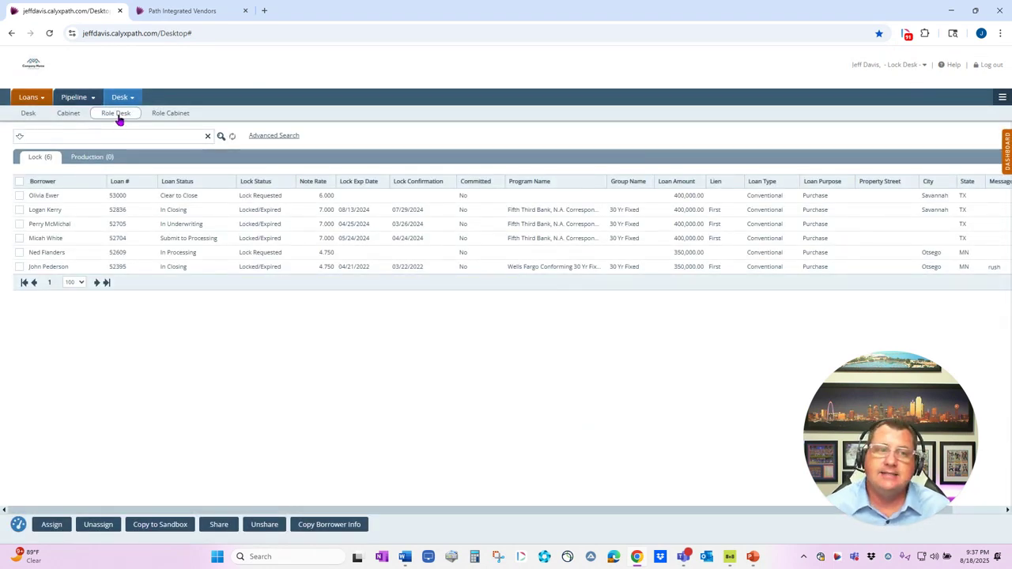
pyautogui.click(117, 115)
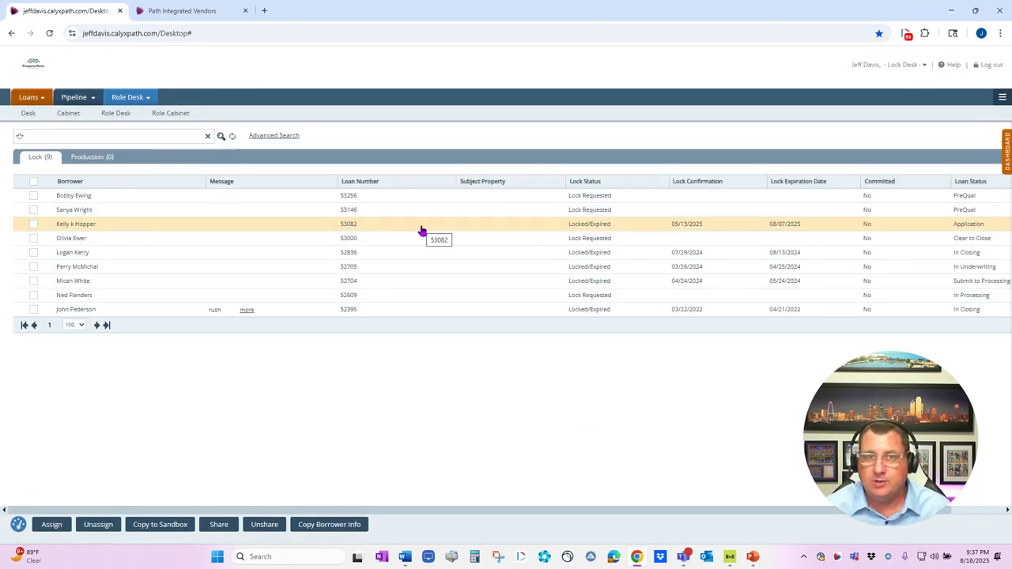
pyautogui.doubleClick(80, 200)
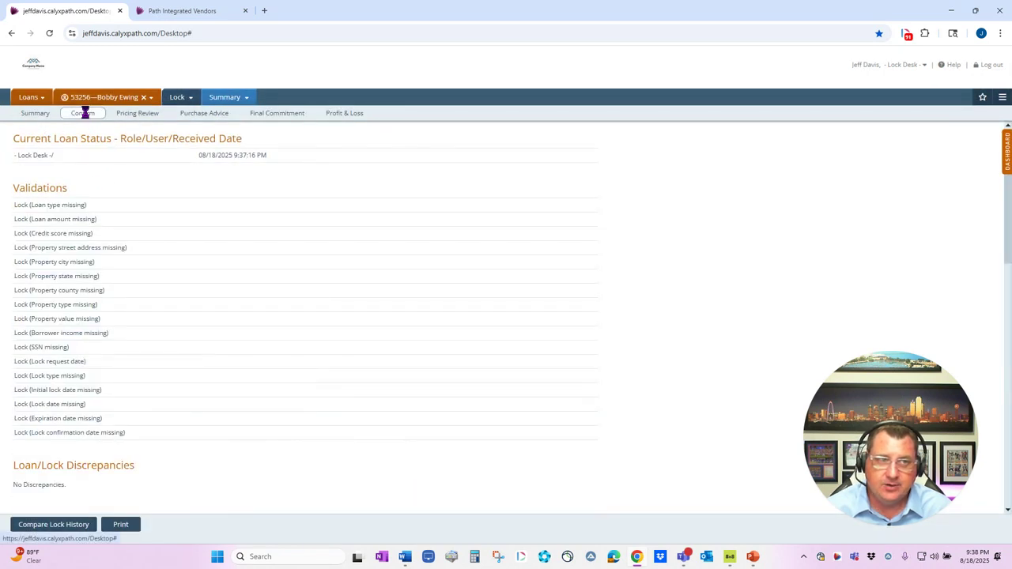
pyautogui.click(82, 113)
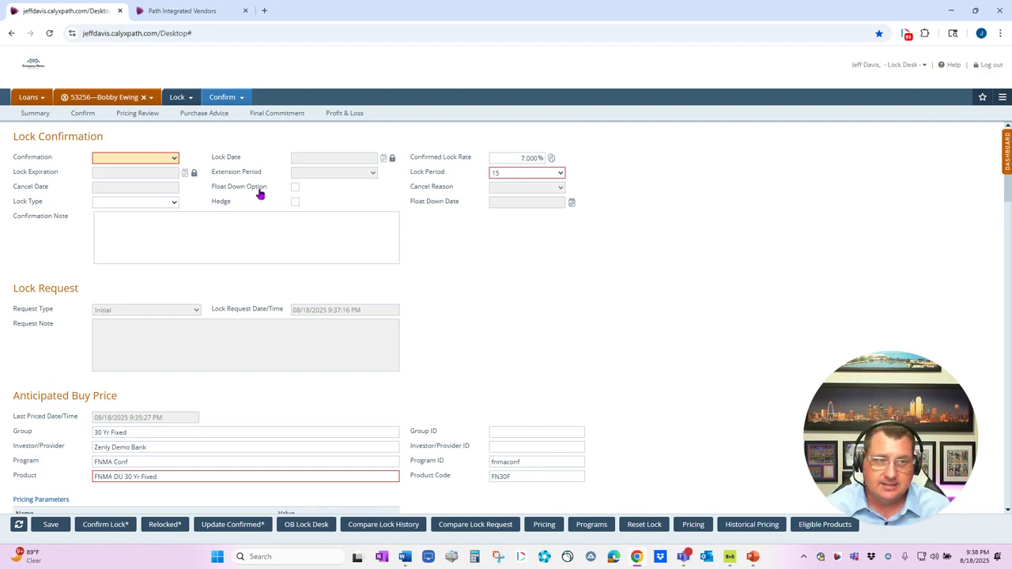
# Review the Anticipated Buy Price section of the lock confirmation, including its pricing parameters and price adjustments
pyautogui.scroll(-2, 215, 252)
pyautogui.scroll(-2, 215, 252)
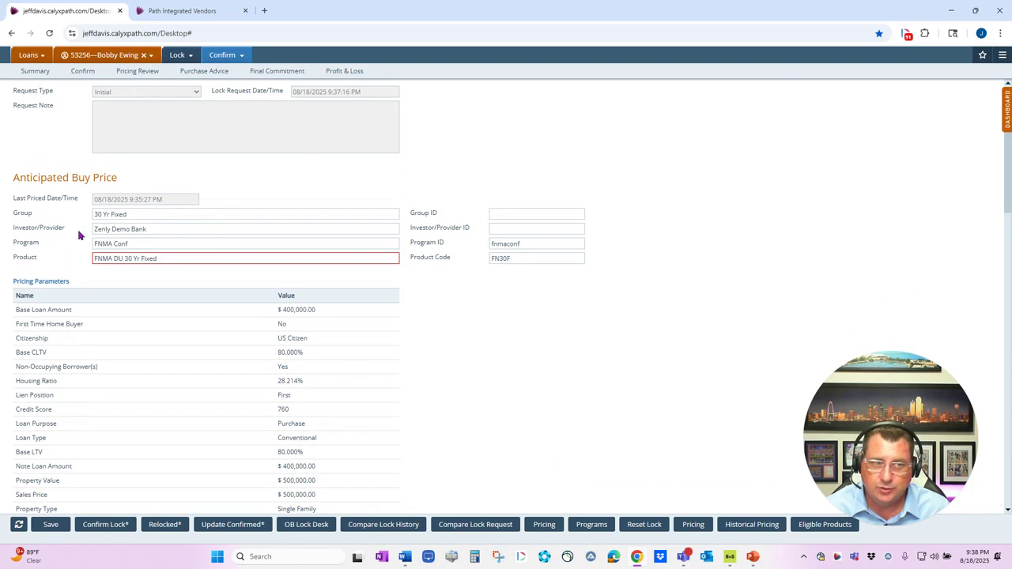
pyautogui.scroll(-1, 180, 270)
pyautogui.scroll(-5, 179, 270)
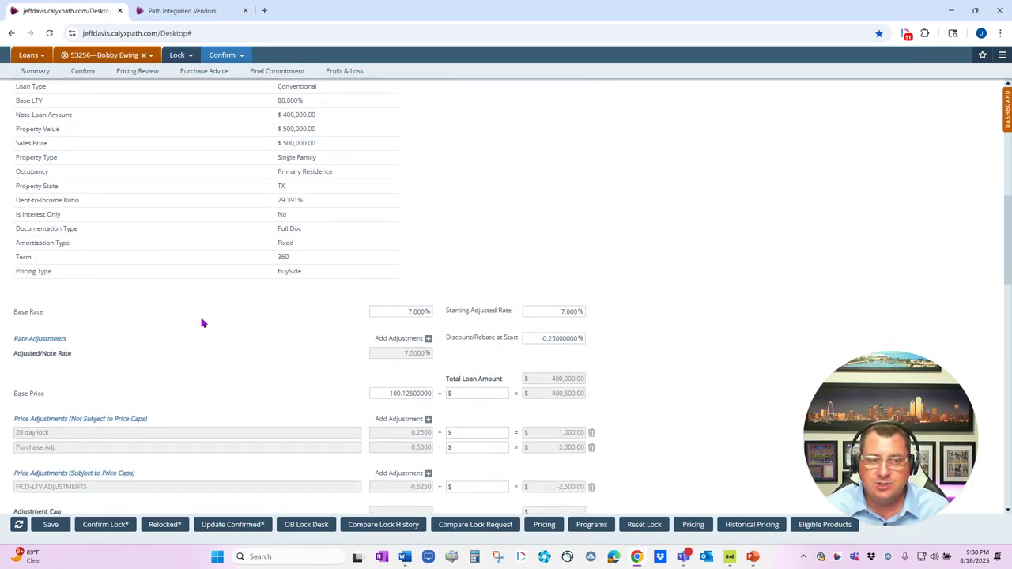
pyautogui.scroll(-3, 201, 323)
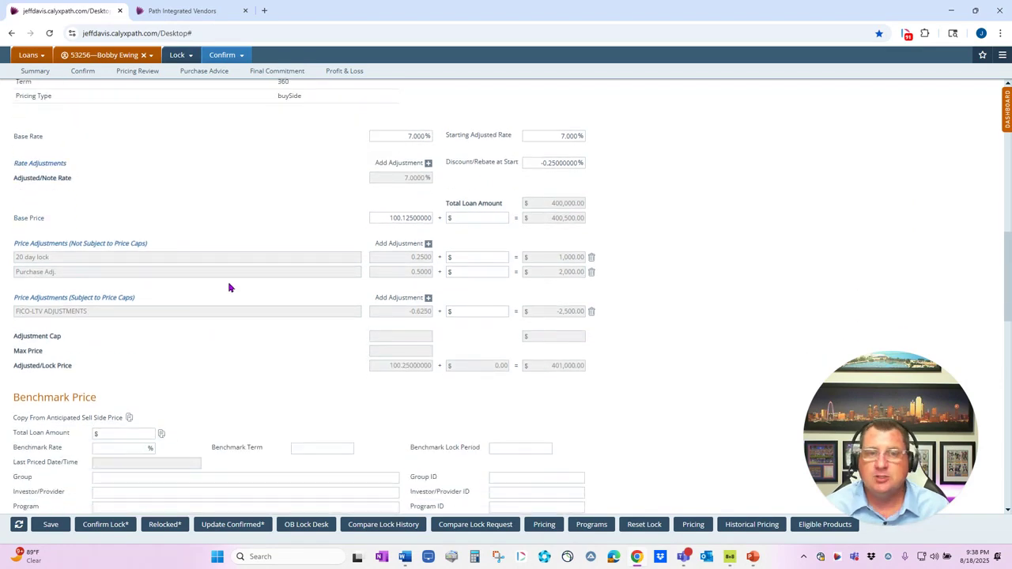
pyautogui.scroll(9, 228, 287)
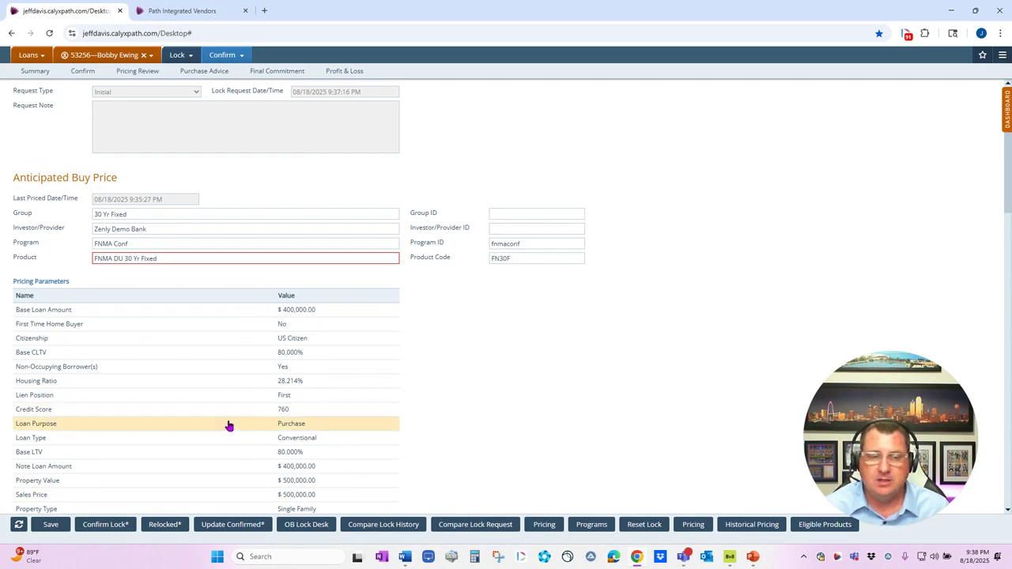
# Try to confirm the lock with the status note "I approve", leaving the Confirmation field blank
pyautogui.click(105, 524)
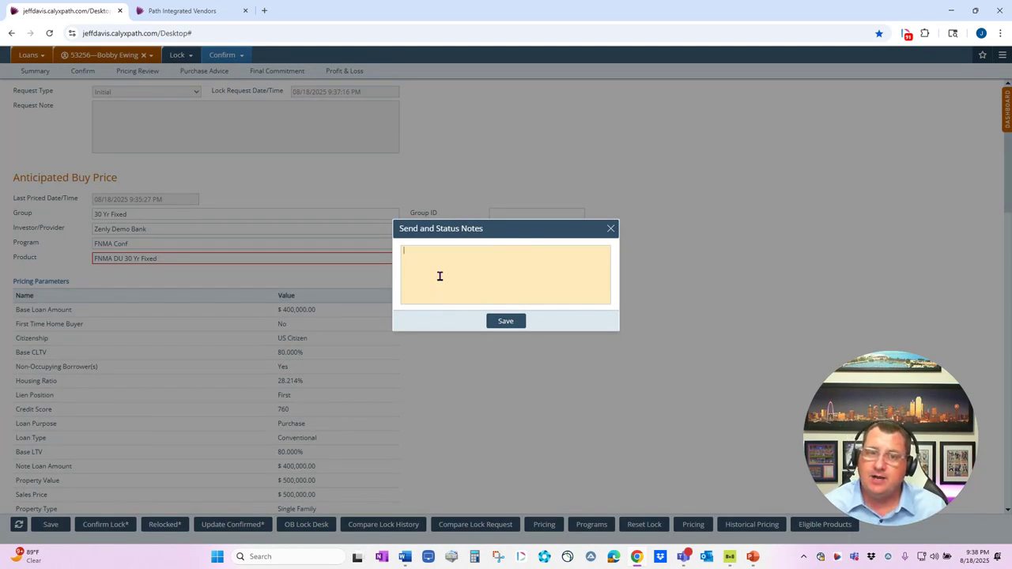
pyautogui.click(439, 276)
pyautogui.write('I approve')
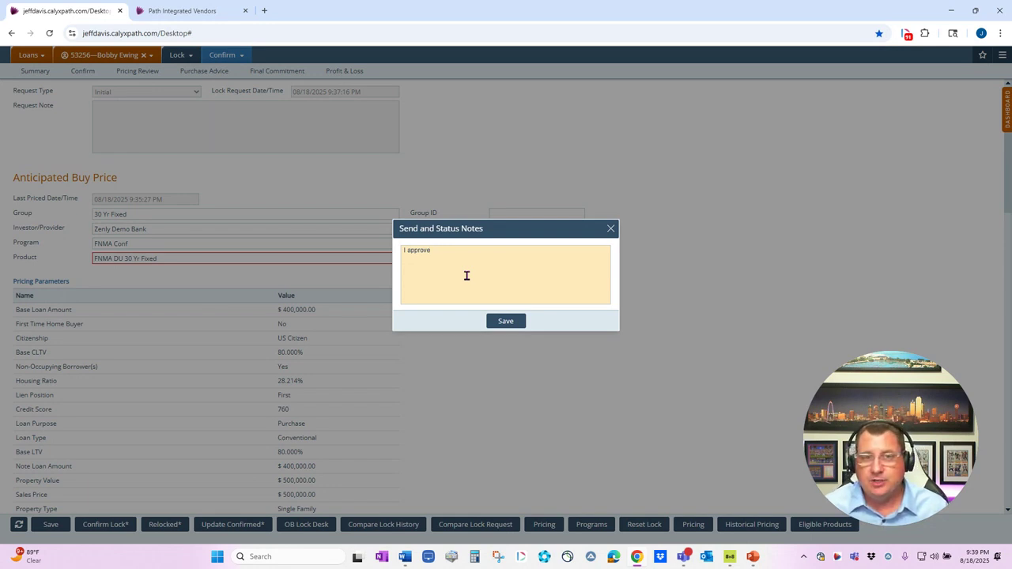
pyautogui.click(506, 321)
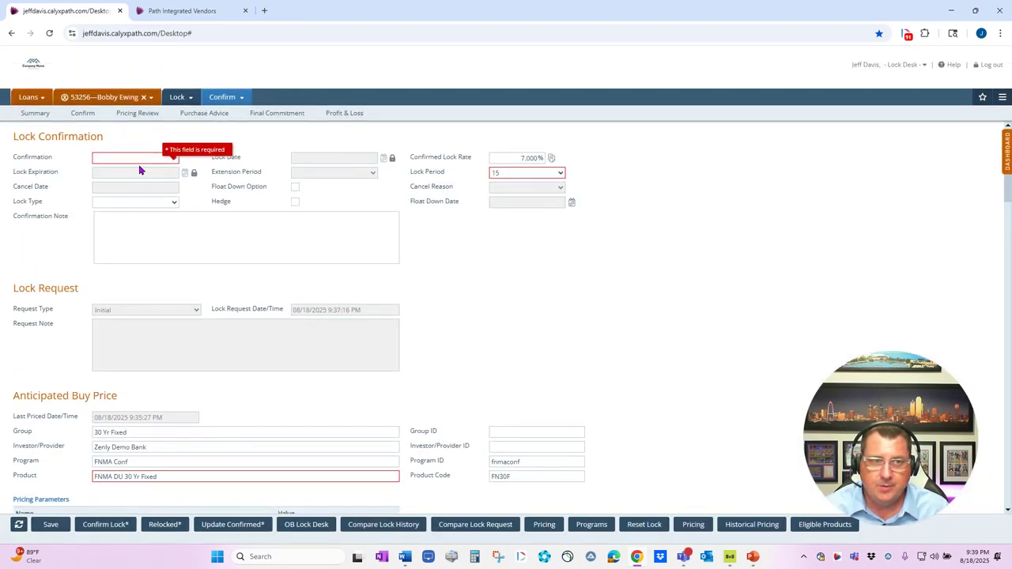
# Set Confirmation to Approve and confirm the lock with the status note "I approve"
pyautogui.click(139, 156)
pyautogui.click(127, 184)
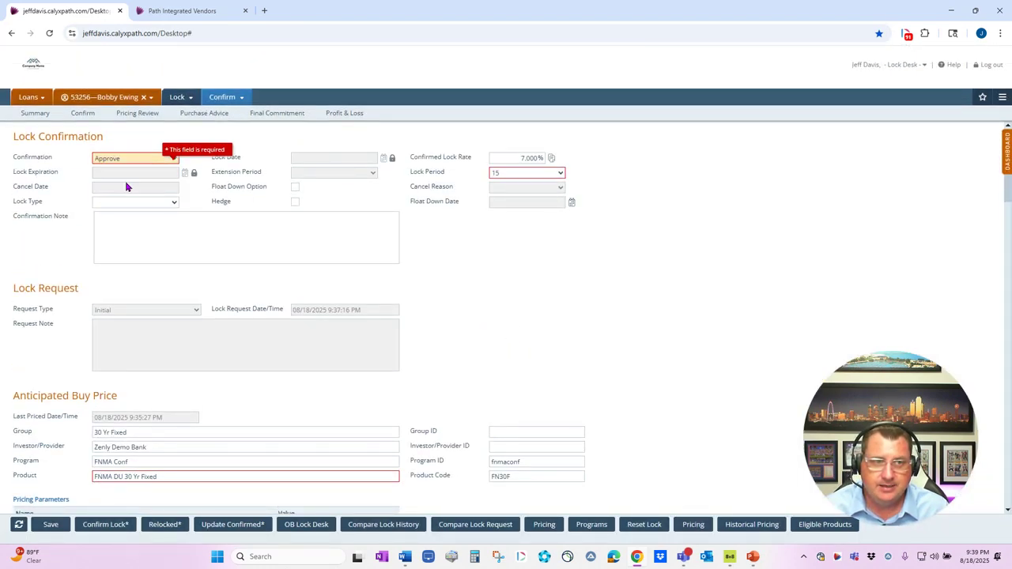
pyautogui.click(124, 526)
pyautogui.click(470, 303)
pyautogui.write('I approv')
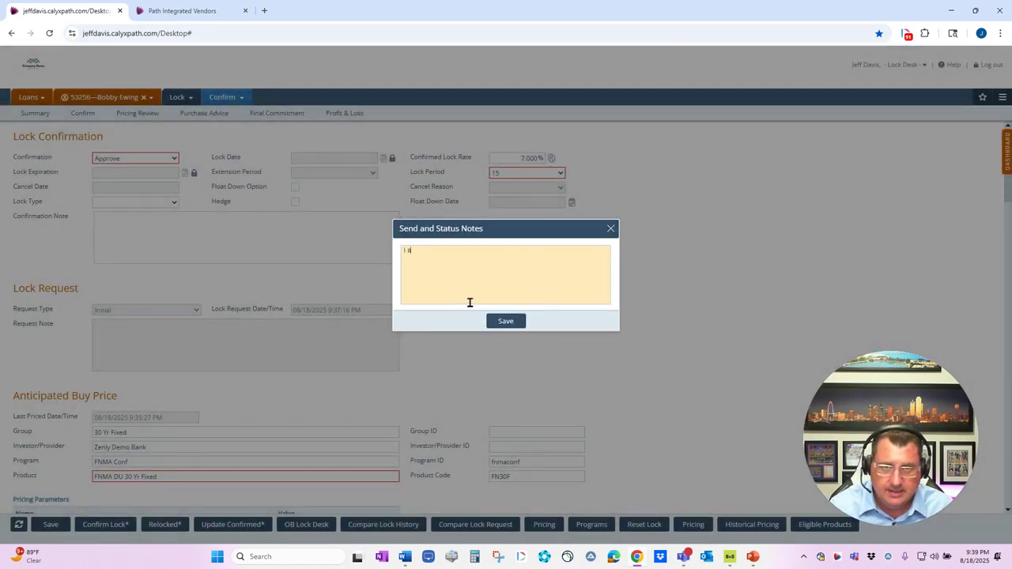
pyautogui.write('e')
pyautogui.click(506, 321)
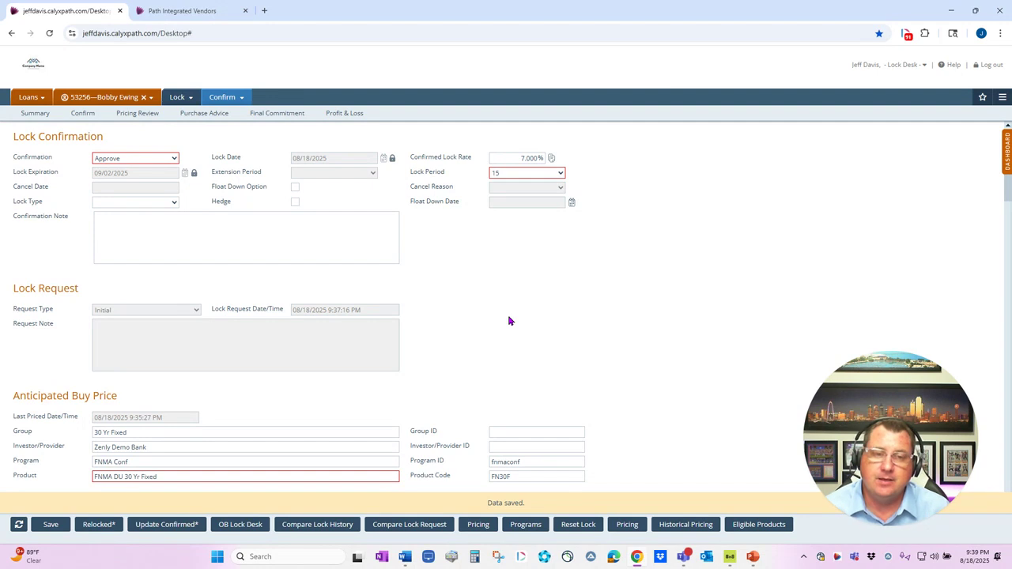
# Review the lock date, expiration and available Lock Type options in the Lock Confirmation section, leaving the lock type blank
pyautogui.scroll(-1, 499, 331)
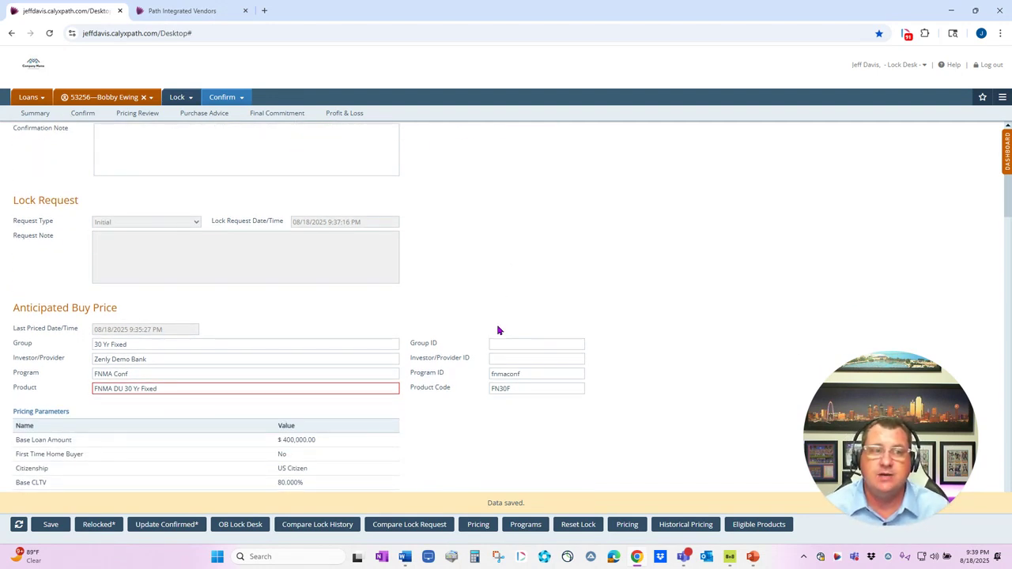
pyautogui.scroll(1, 499, 331)
pyautogui.scroll(-1, 262, 222)
pyautogui.scroll(1, 258, 215)
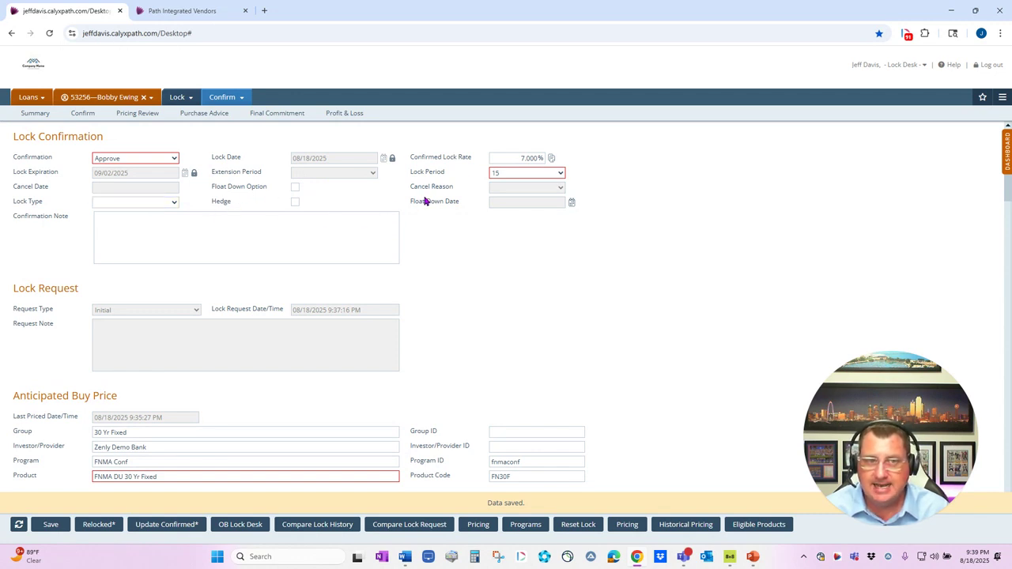
pyautogui.click(171, 203)
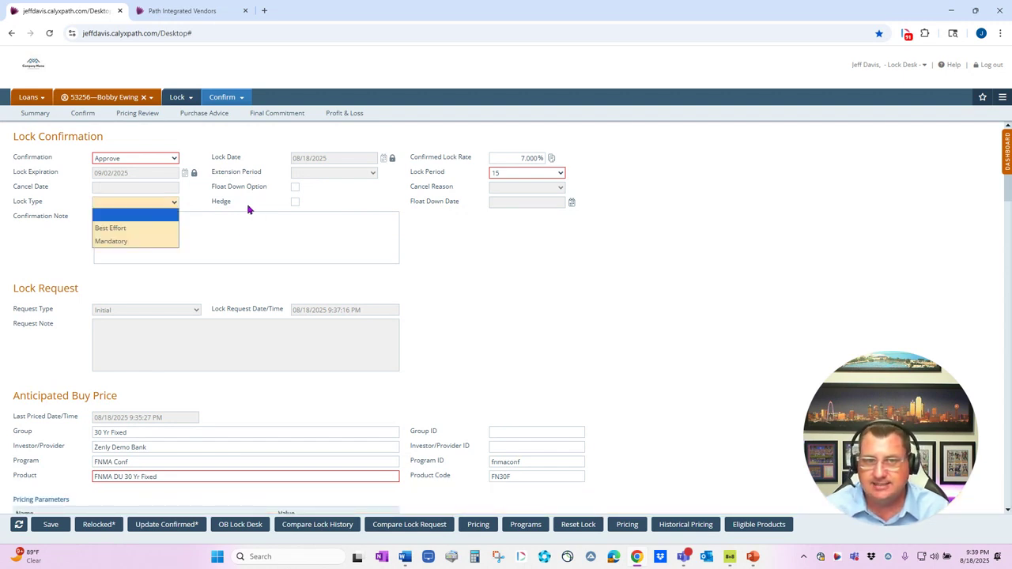
pyautogui.click(321, 251)
# Examine the Anticipated Buy Price, Benchmark Price, Anticipated Sell Price and Lock Request Data sections of the lock confirmation
pyautogui.scroll(-3, 265, 353)
pyautogui.scroll(-5, 267, 357)
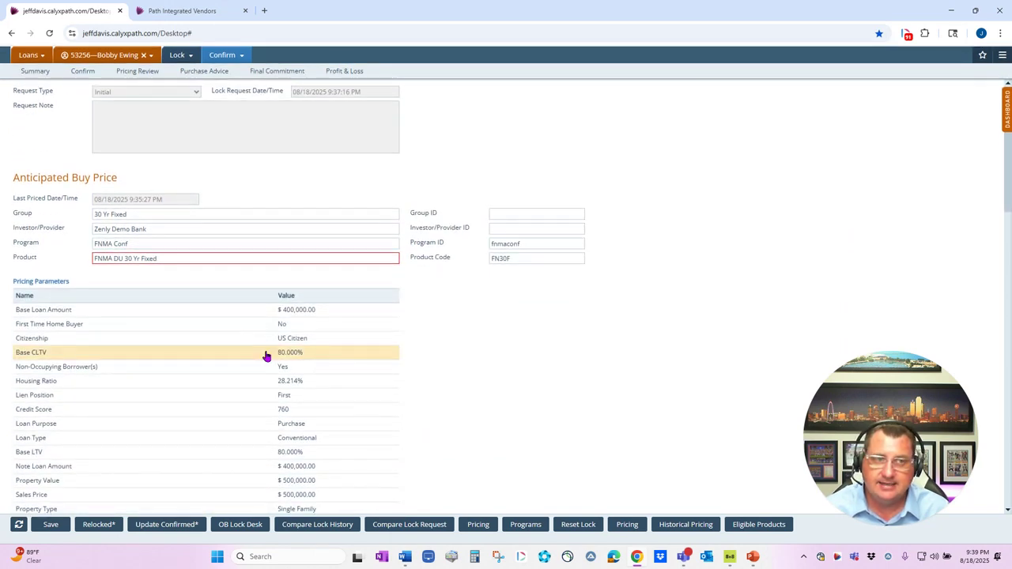
pyautogui.scroll(-6, 266, 356)
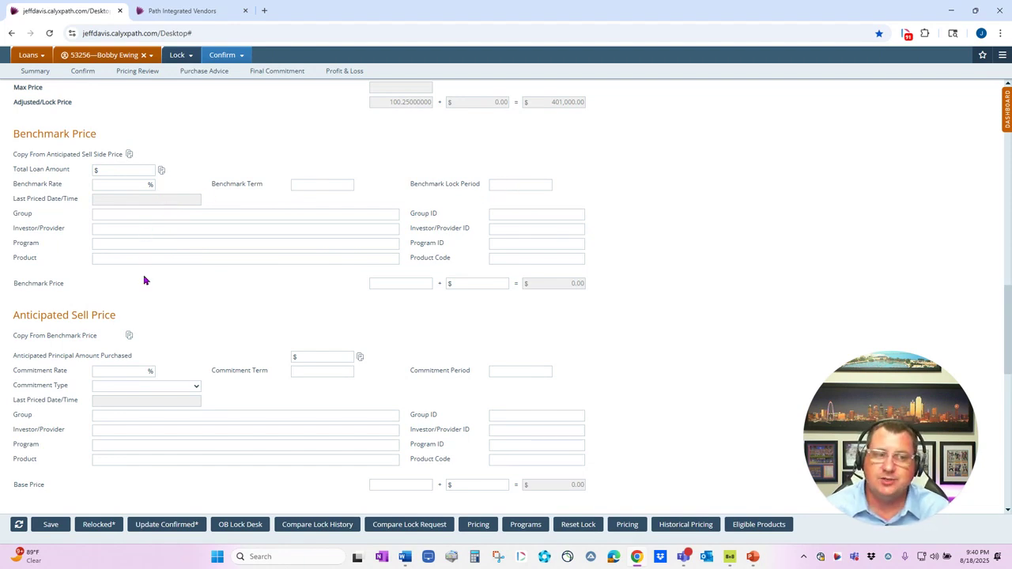
pyautogui.scroll(-1, 308, 307)
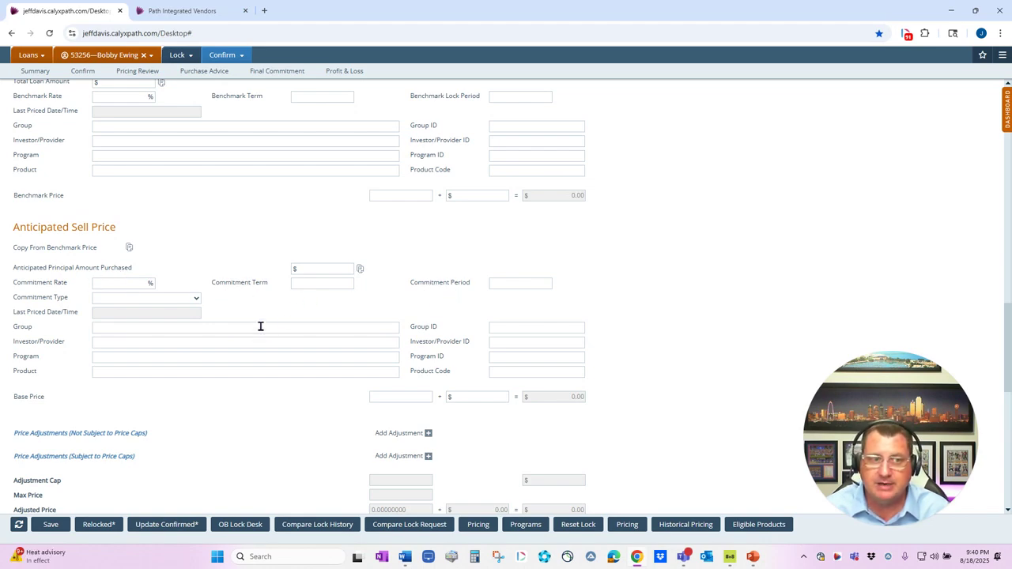
pyautogui.click(156, 299)
pyautogui.click(309, 324)
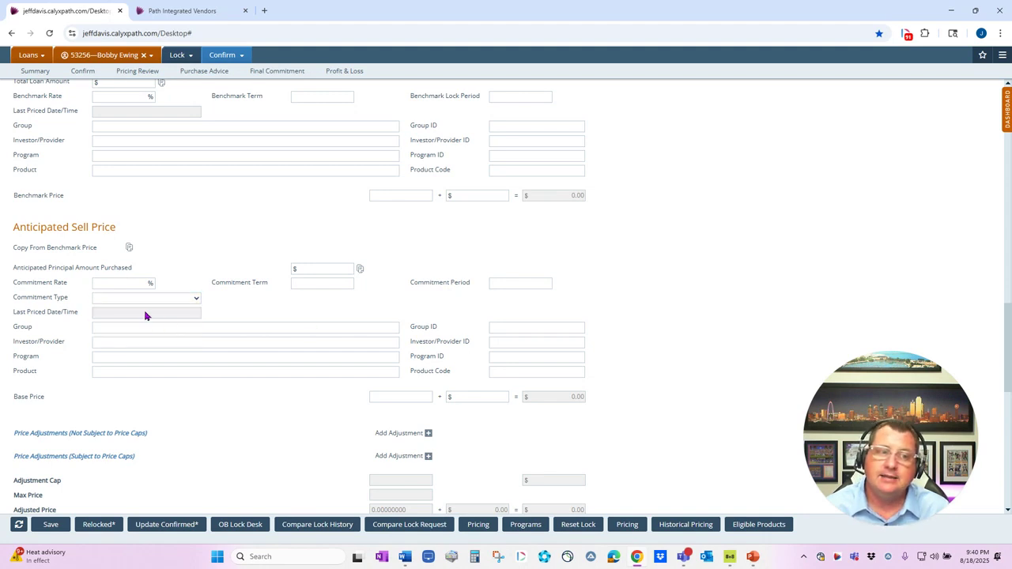
pyautogui.scroll(-1, 91, 368)
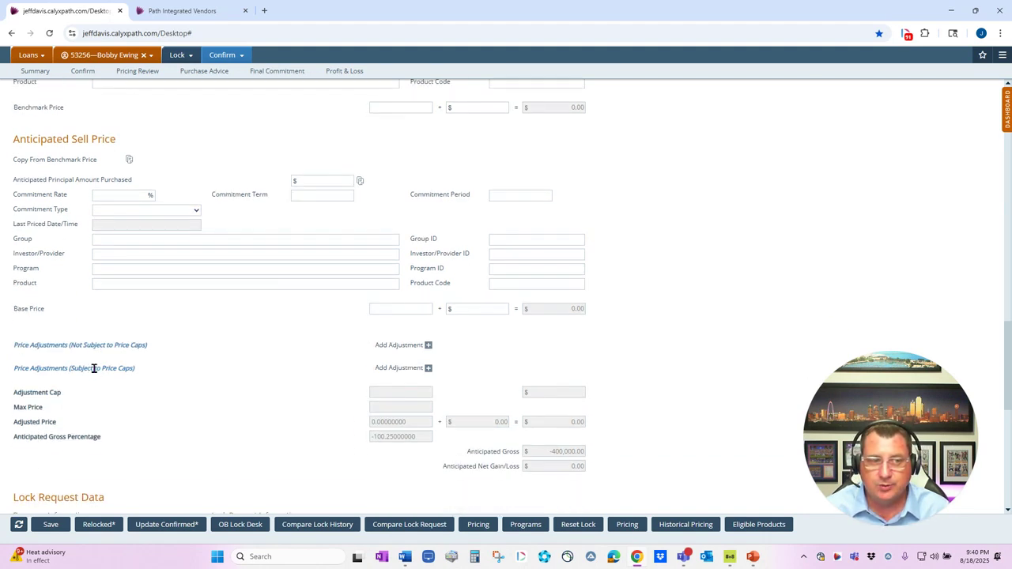
pyautogui.scroll(-2, 218, 343)
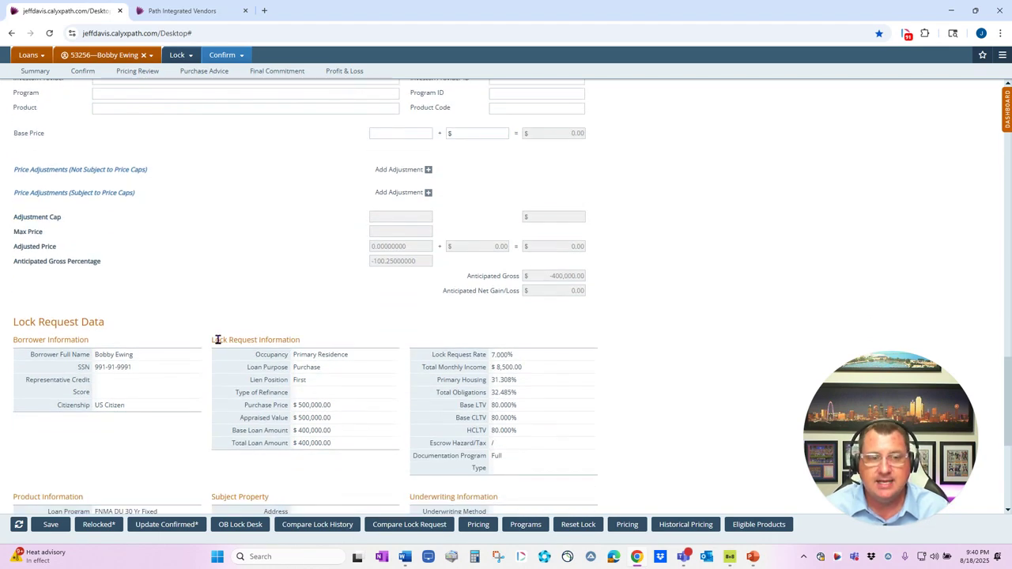
# Review the product and subject property data and the Lock Status History at the end of the lock confirmation
pyautogui.scroll(-3, 218, 340)
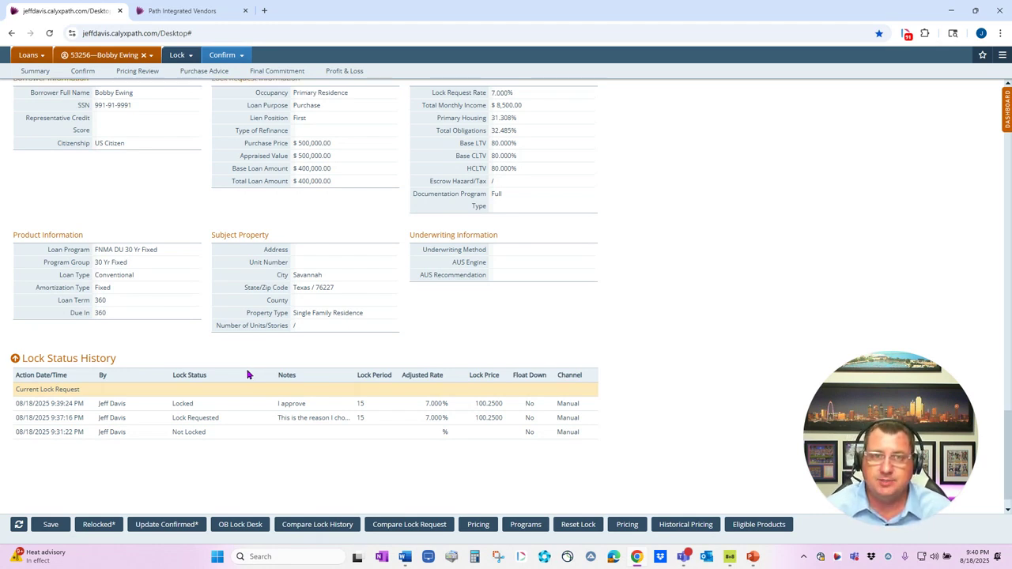
pyautogui.scroll(3, 248, 374)
# Open the lock Summary and examine its validations, discrepancies, Lock Confirmed Information, Lock Send History and Lock Status History
pyautogui.click(49, 73)
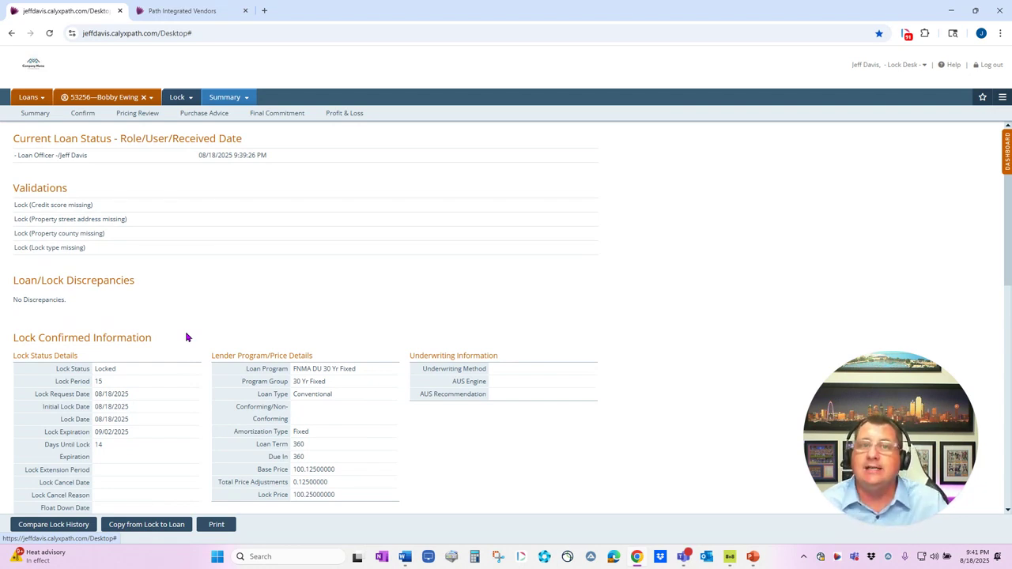
pyautogui.scroll(-1, 212, 319)
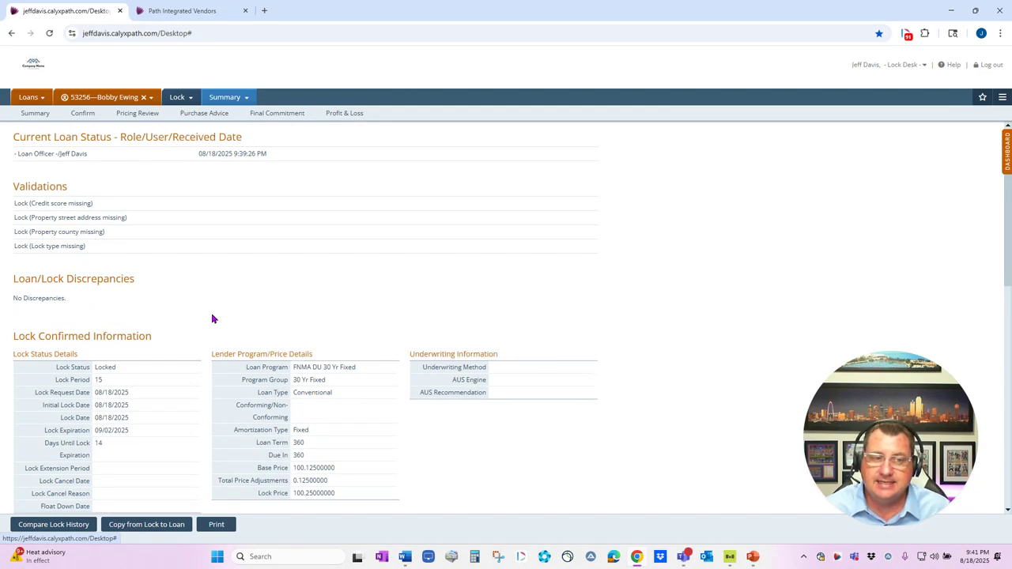
pyautogui.scroll(-2, 118, 268)
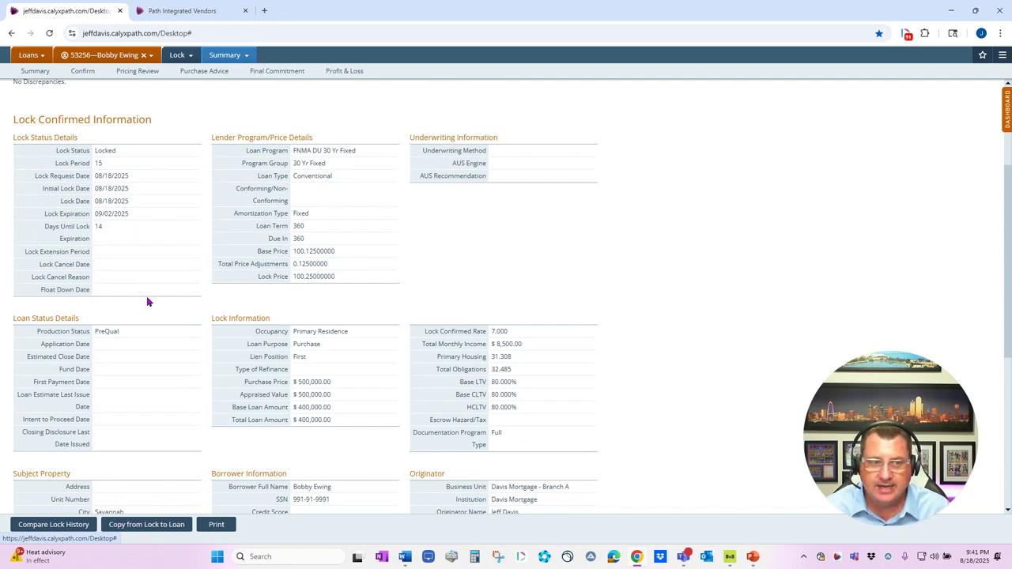
pyautogui.scroll(-3, 147, 301)
pyautogui.scroll(-1, 147, 301)
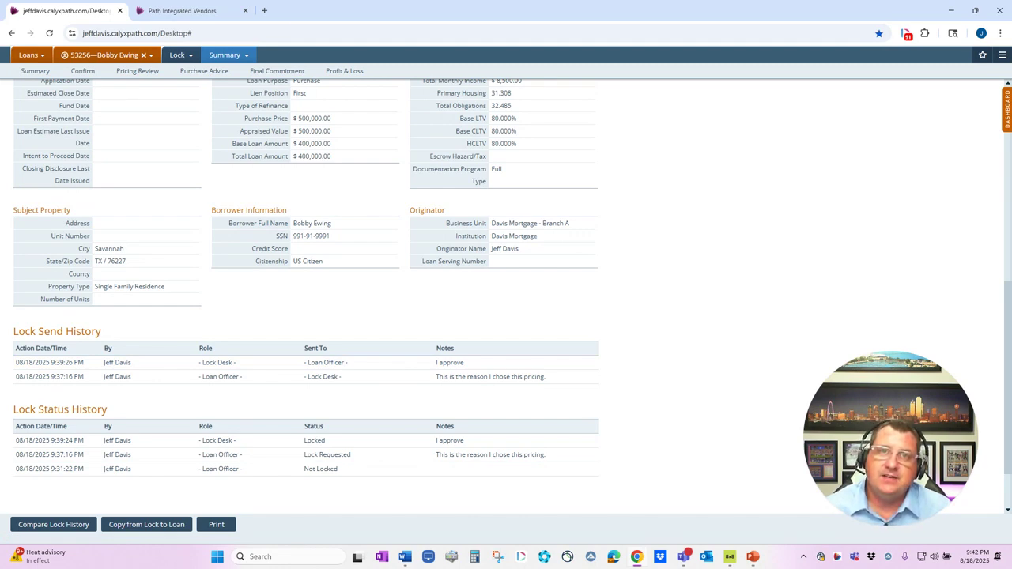
pyautogui.scroll(10, 553, 174)
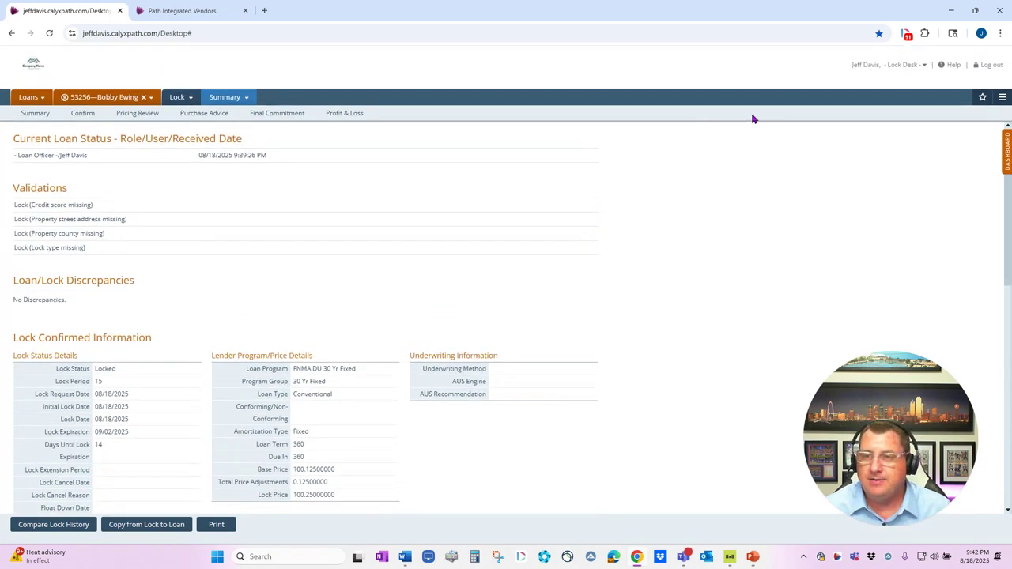
# Switch the user role from Lock Desk to Loan Officer and open the PreQual loan with lock expiration 09/02/2025
pyautogui.click(887, 65)
pyautogui.click(880, 86)
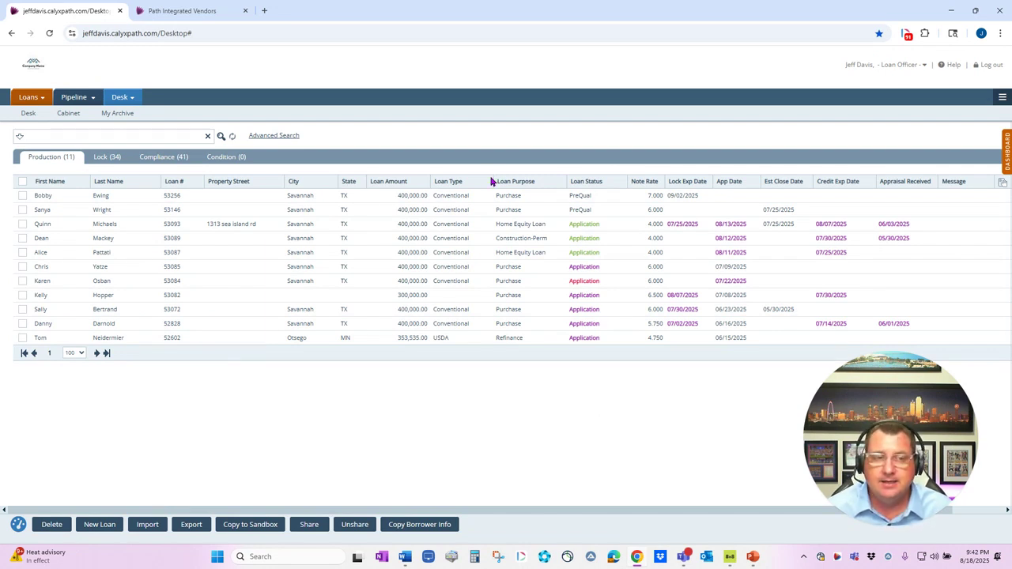
pyautogui.doubleClick(107, 199)
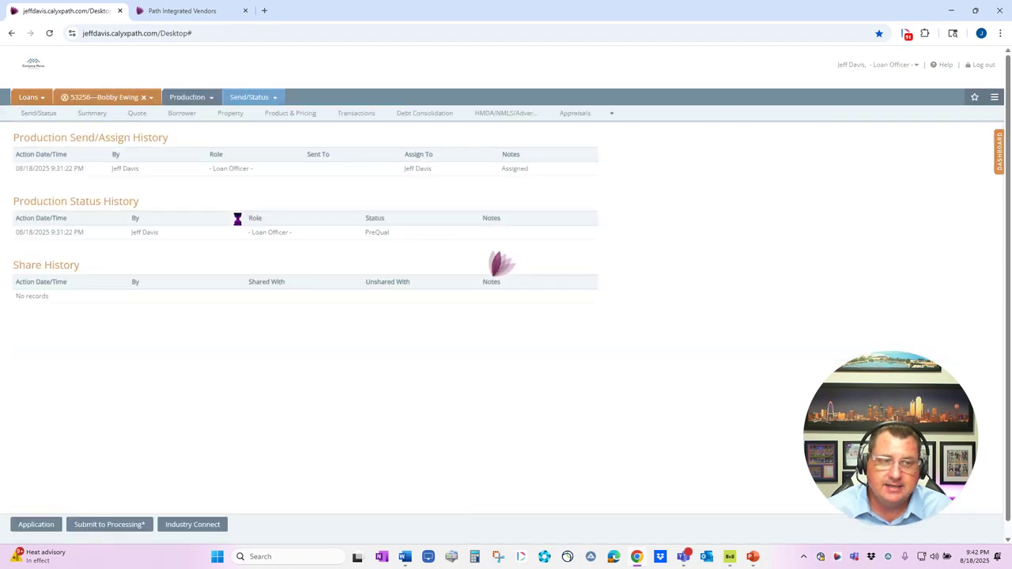
# Set the Base Loan Amount to 405,000 in the Quote's Loan & Product Information section and save the loan
pyautogui.click(139, 117)
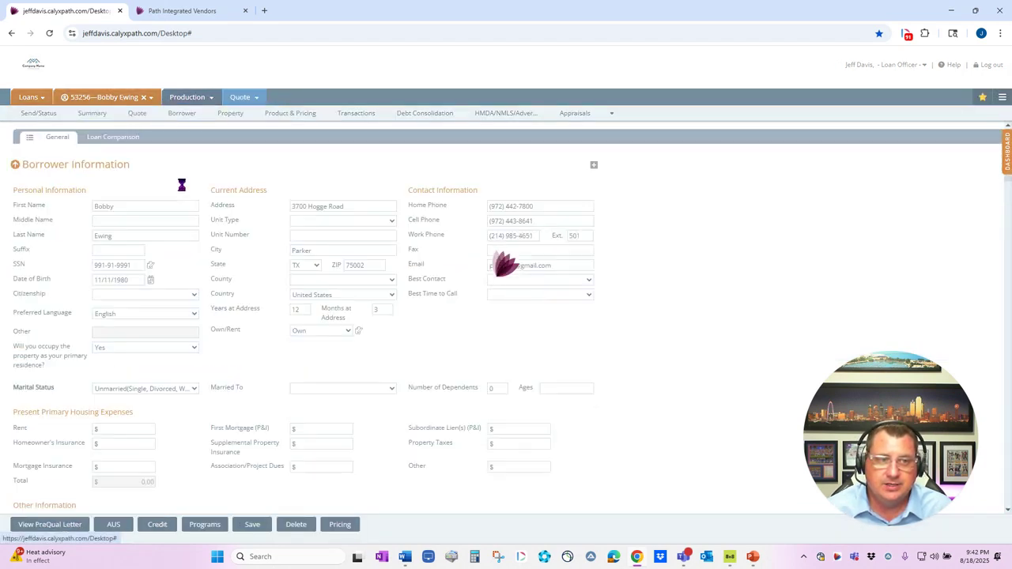
pyautogui.click(29, 137)
pyautogui.click(41, 246)
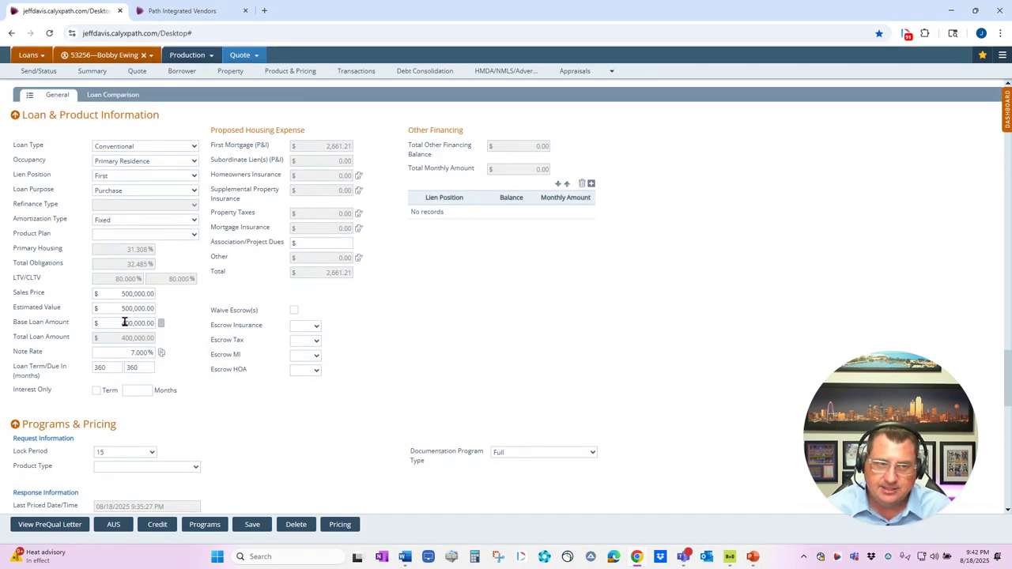
pyautogui.click(126, 322)
pyautogui.write('405,000')
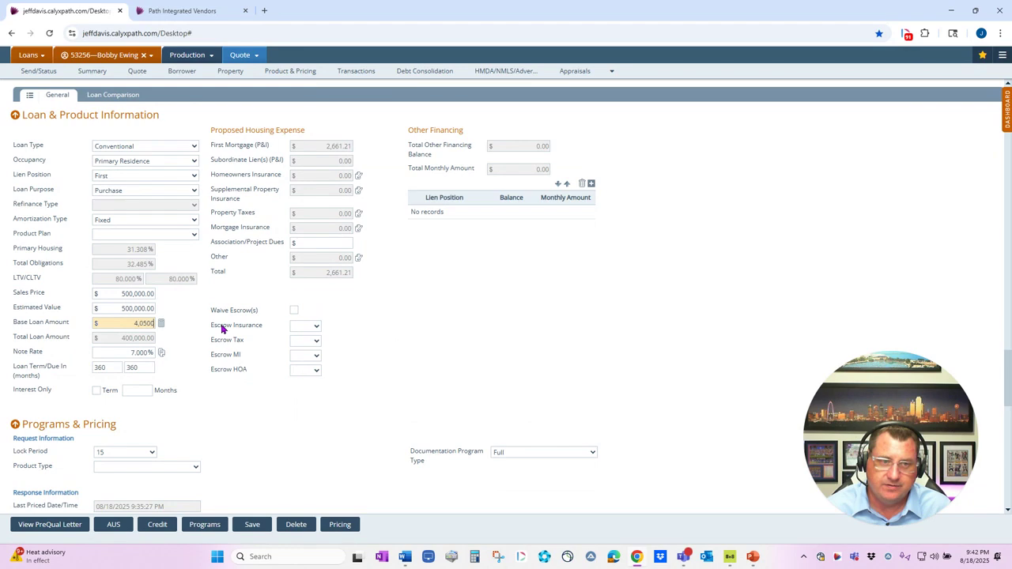
pyautogui.click(252, 524)
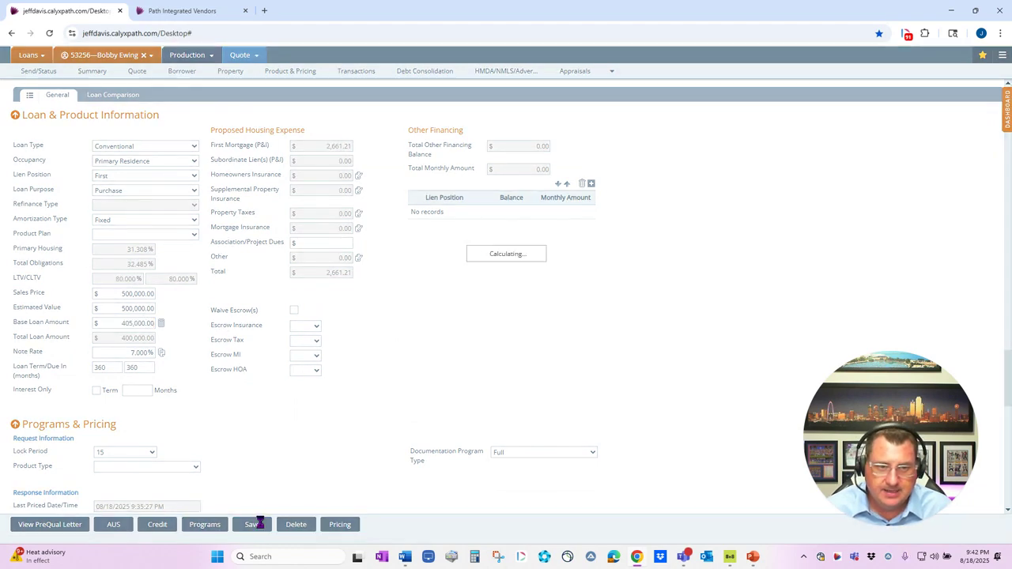
# Open the loan's Lock Request and copy the differing loan data into the lock request
pyautogui.moveTo(173, 63)
pyautogui.moveTo(180, 90)
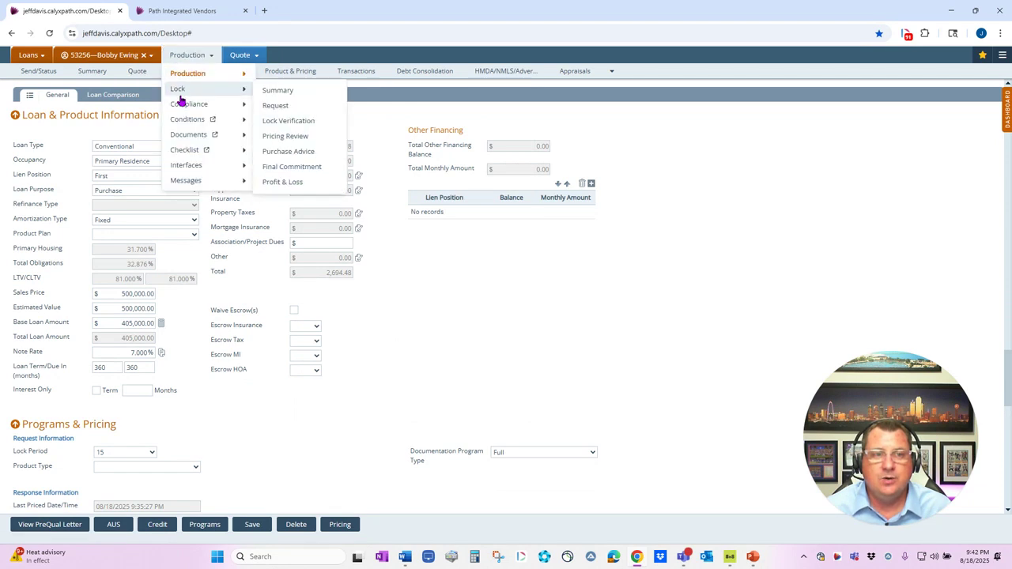
pyautogui.click(265, 106)
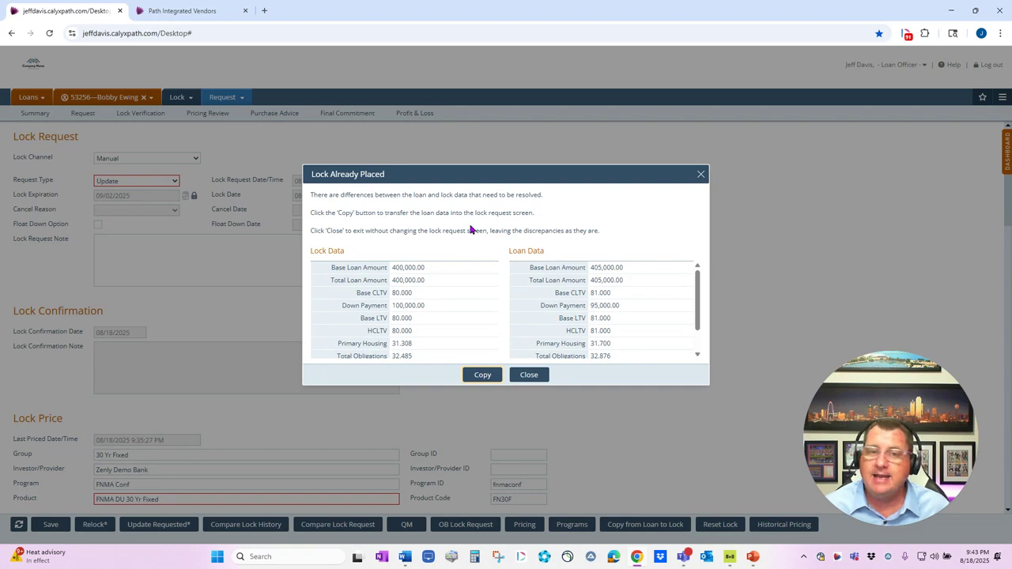
pyautogui.click(484, 375)
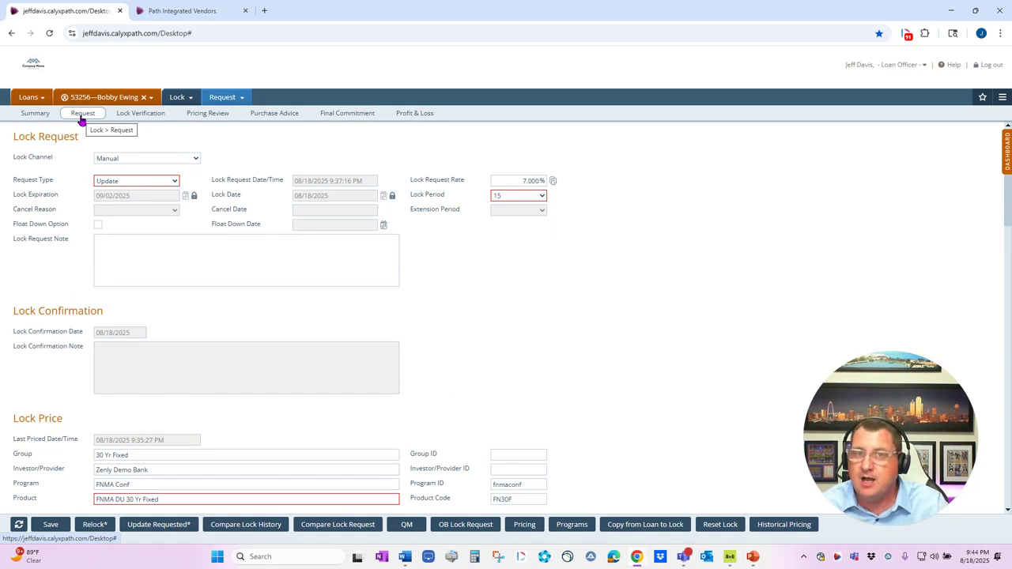
# Open Lock Verification, dismiss the loan and lock differences without copying, and review the Update Profile request and Lock Confirmation fields
pyautogui.click(142, 119)
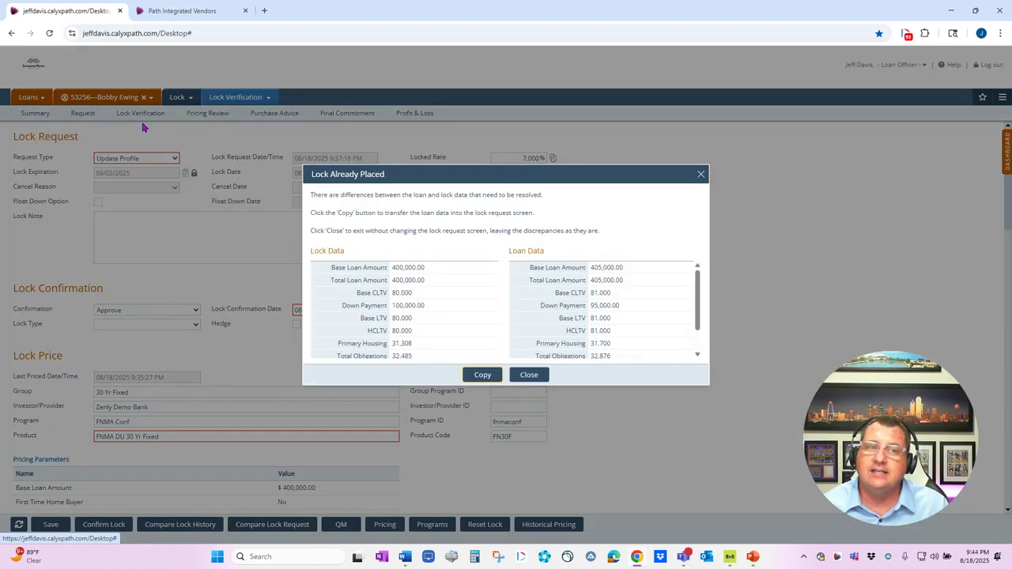
pyautogui.click(535, 377)
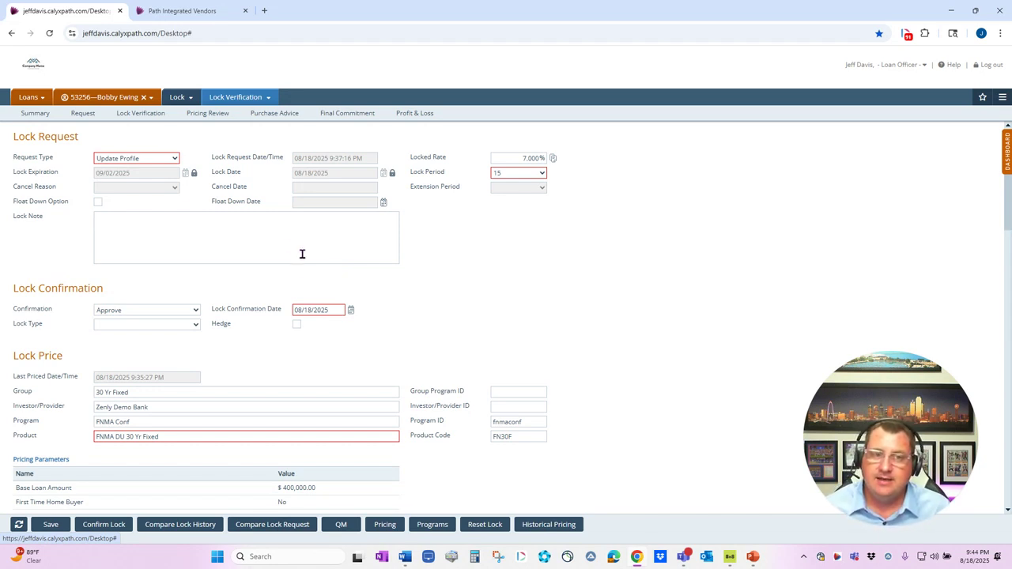
pyautogui.scroll(-1, 301, 305)
pyautogui.scroll(1, 228, 222)
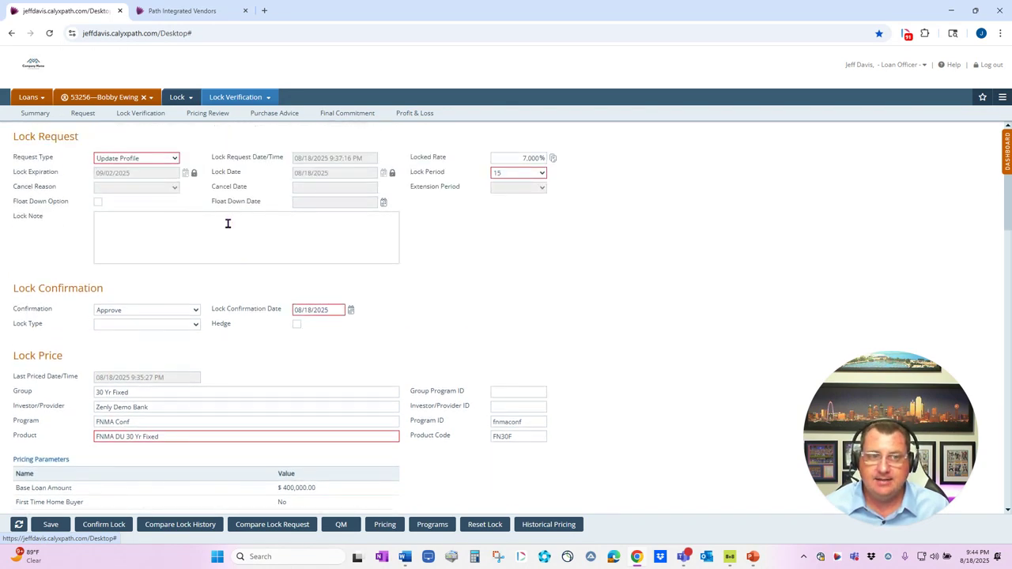
pyautogui.click(108, 526)
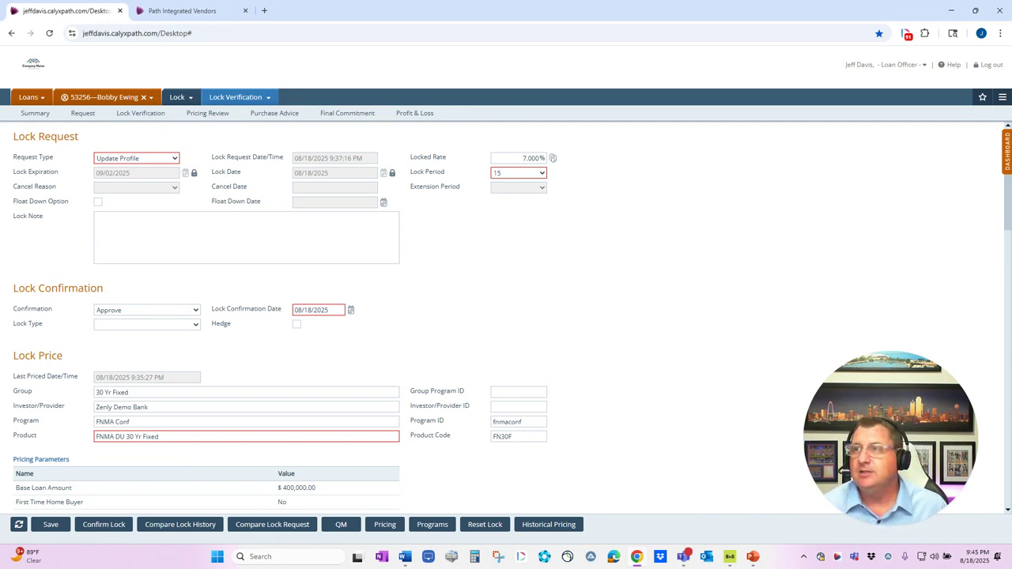
# Switch to PowerPoint and start the slide show from the contact information slide
pyautogui.hotkey('alt', 'Tab')
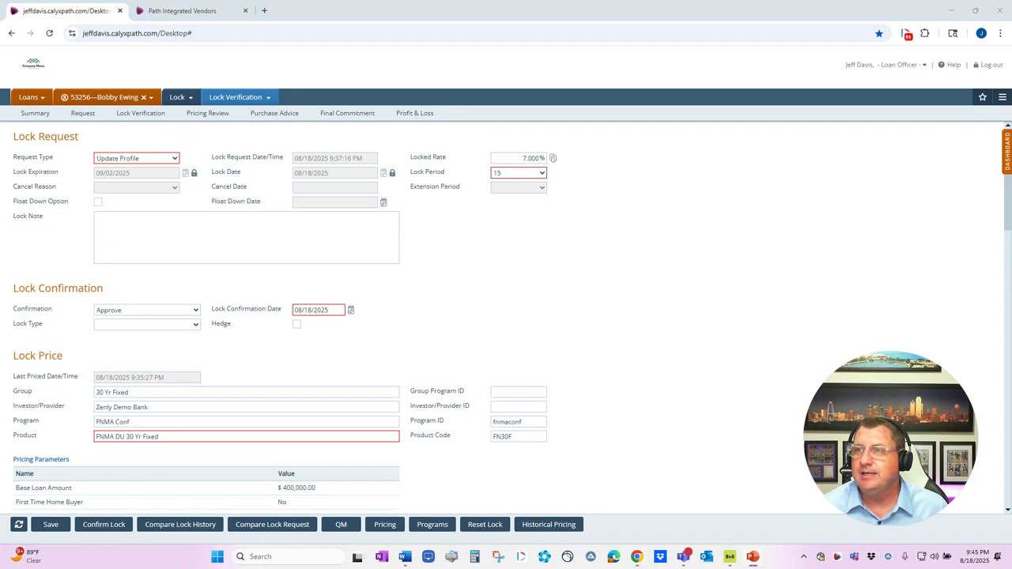
pyautogui.hotkey('shift', 'F5')
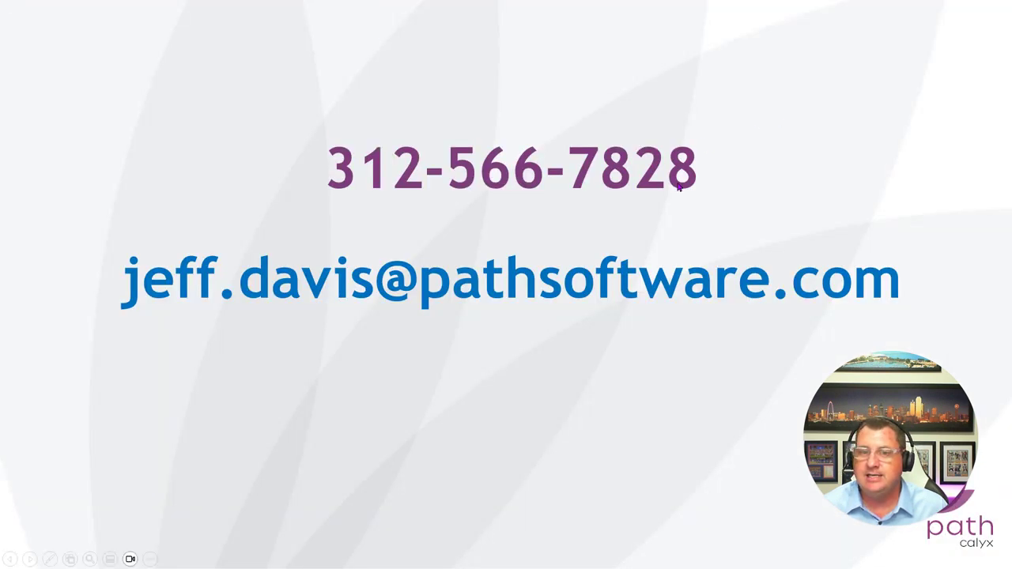